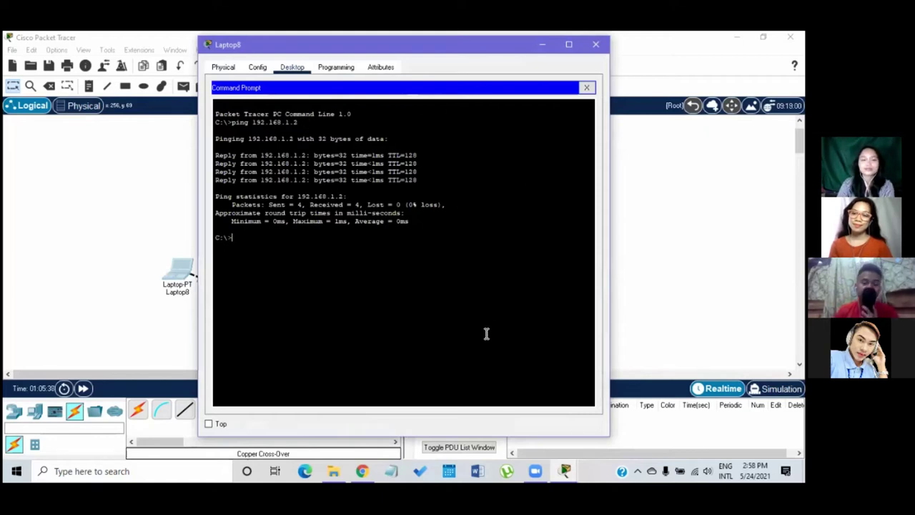
Step: Close Laptop8's command prompt window after the ping, leaving the two linked laptops
click(608, 50)
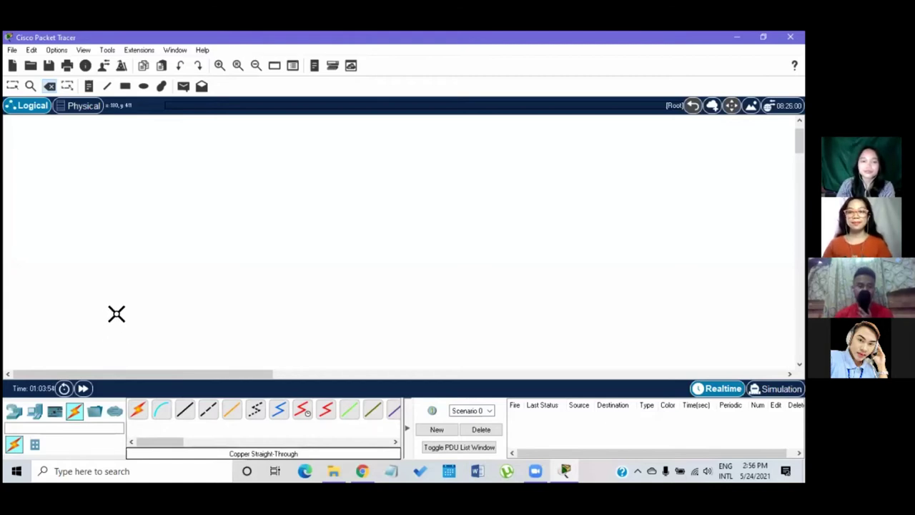
Step: Drag two laptops, Laptop8 and Laptop9, from End Devices onto the workspace
click(35, 413)
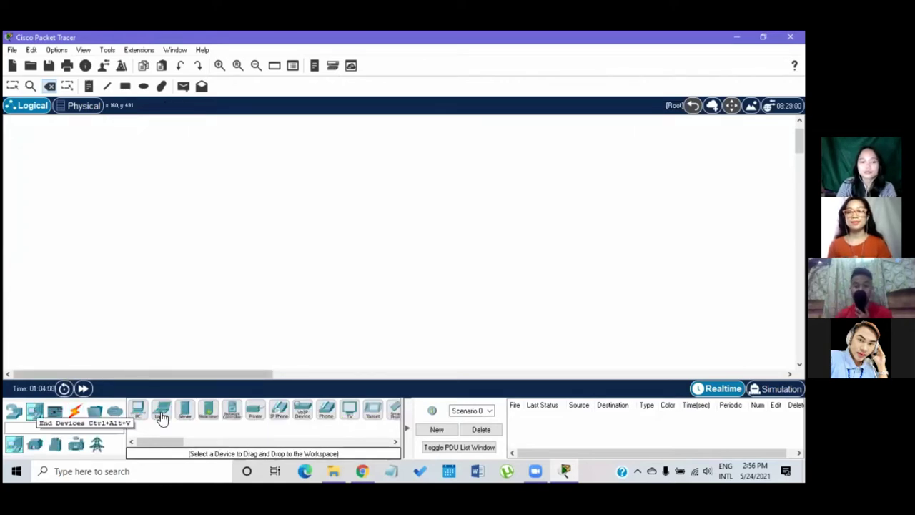
drag(163, 418, 178, 272)
click(178, 272)
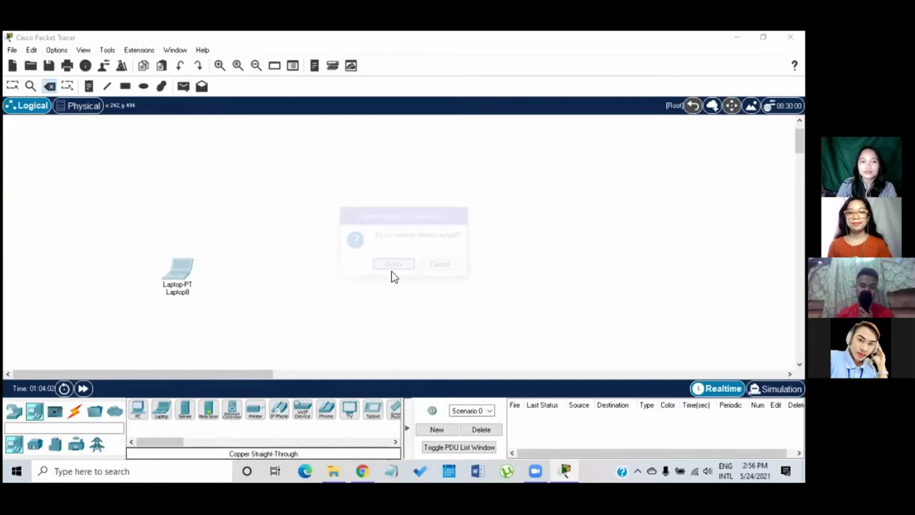
key(Escape)
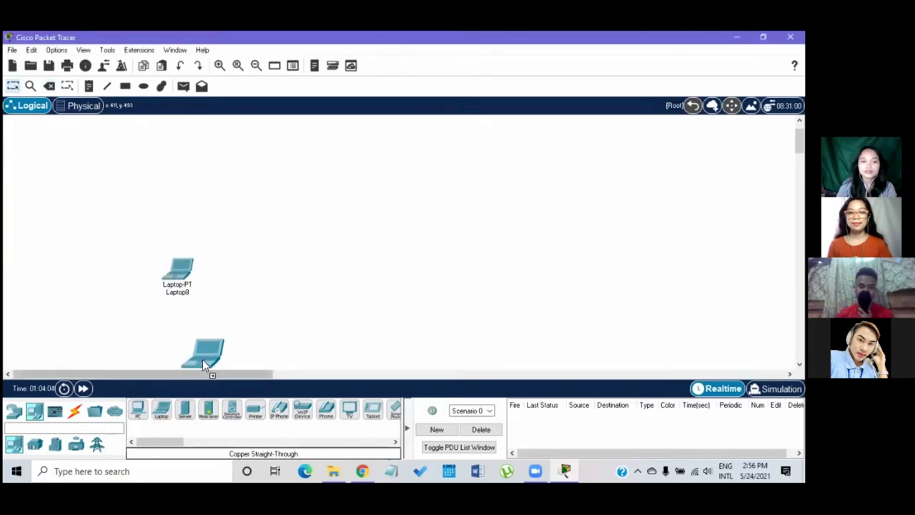
click(289, 296)
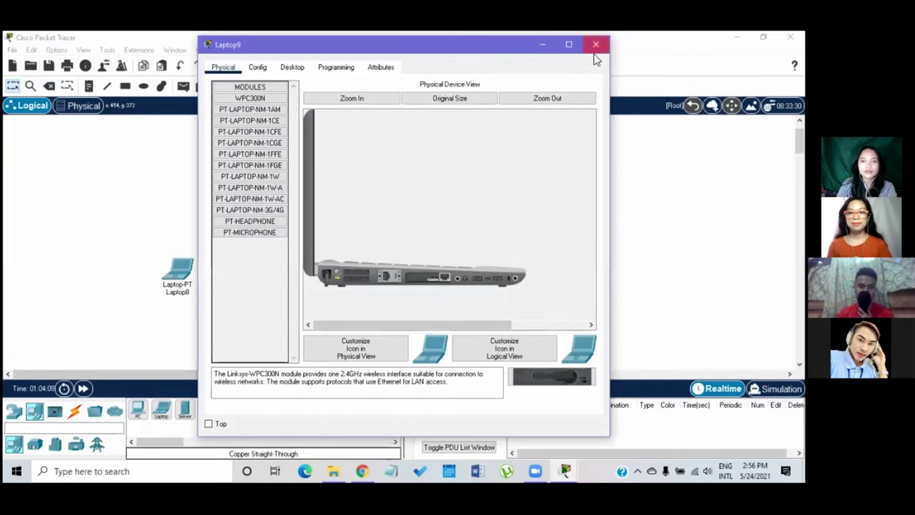
key(alt+F4)
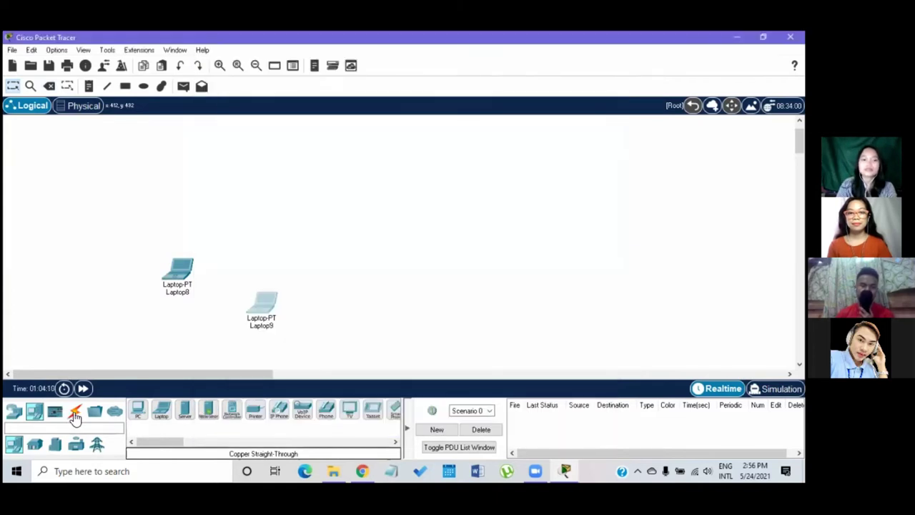
click(75, 413)
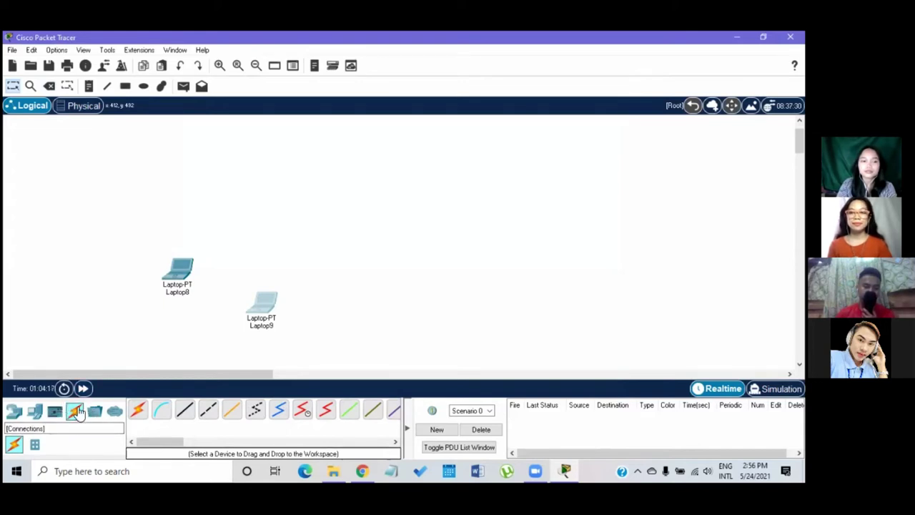
Step: Join Laptop8 and Laptop9 FastEthernet0 ports with a copper cross-over cable
click(206, 415)
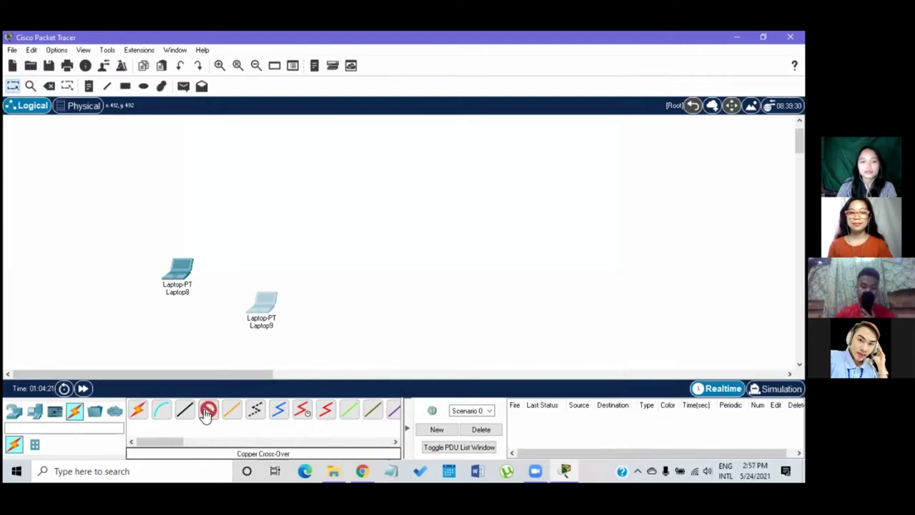
click(181, 270)
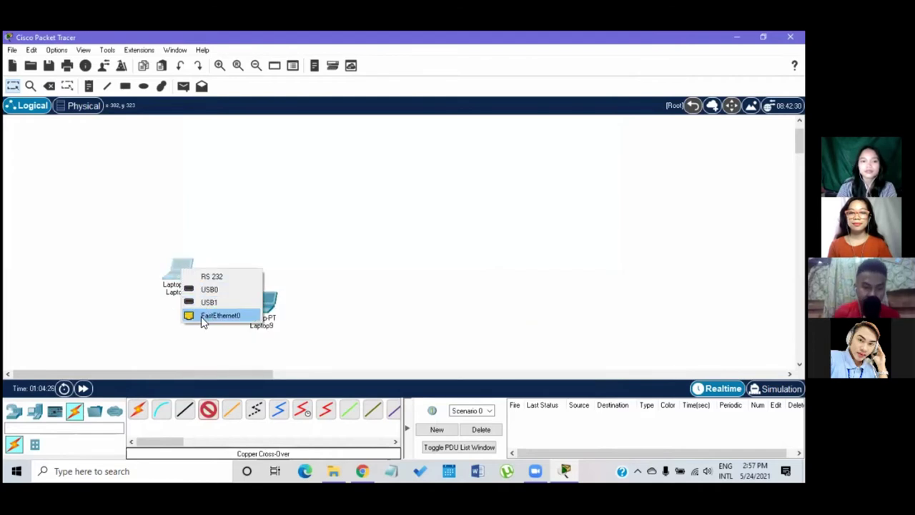
click(208, 315)
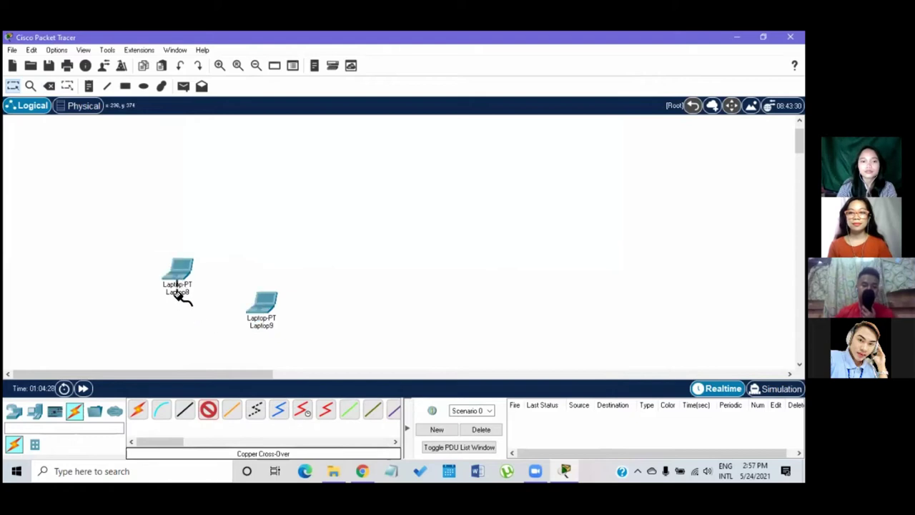
click(267, 308)
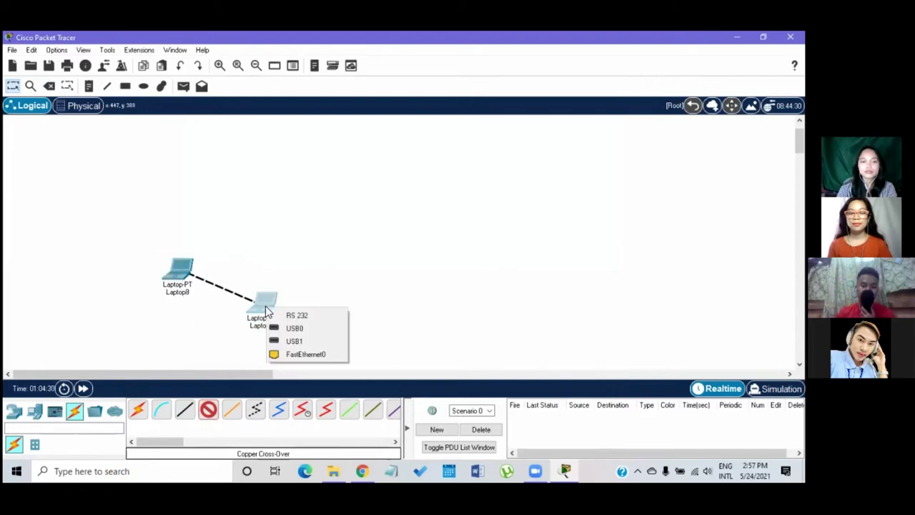
click(296, 354)
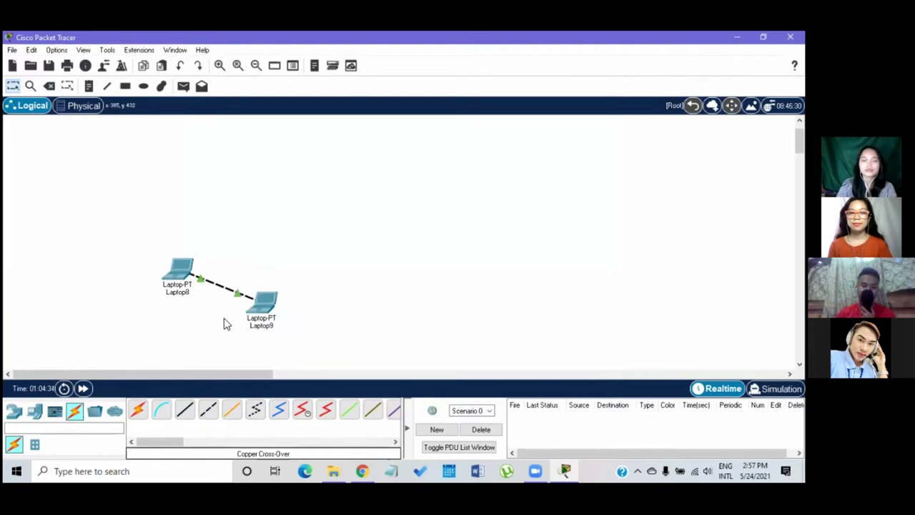
click(177, 268)
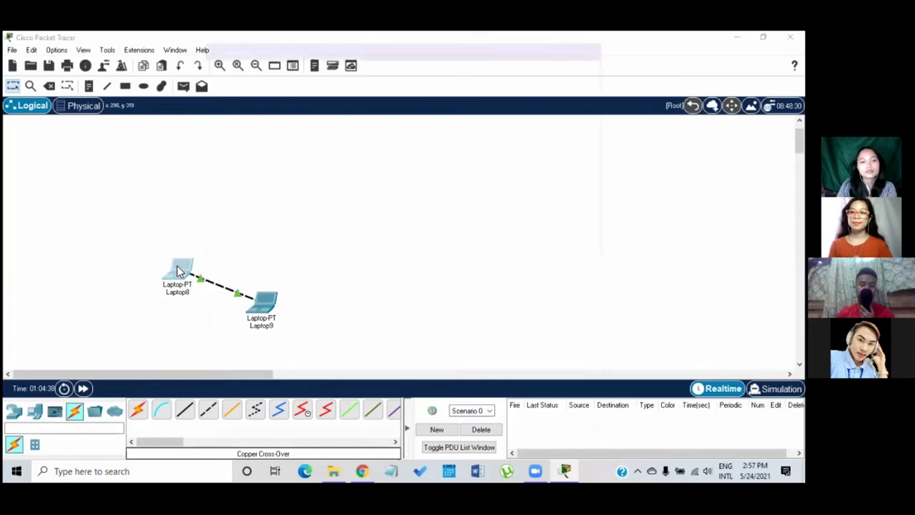
Step: Set Laptop8's static IPv4 address to 192.168.1.1 with mask 255.255.255.0
click(291, 68)
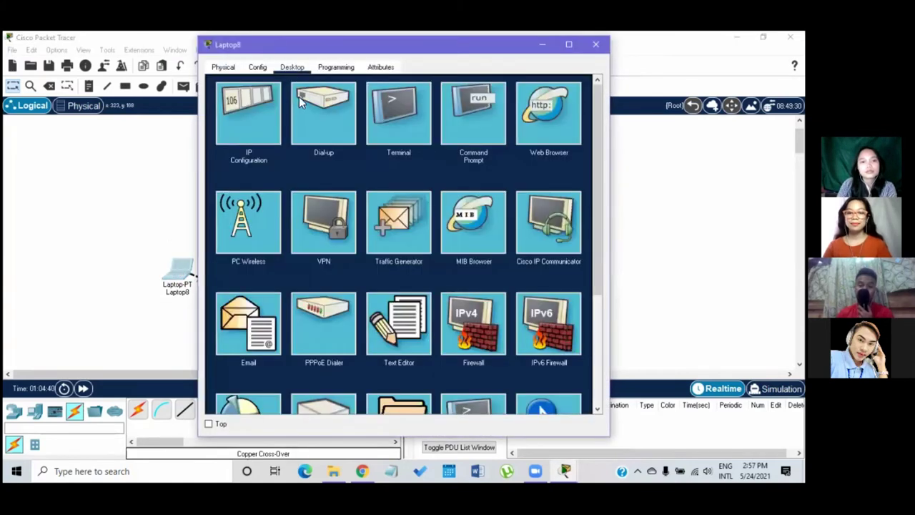
click(246, 123)
click(353, 149)
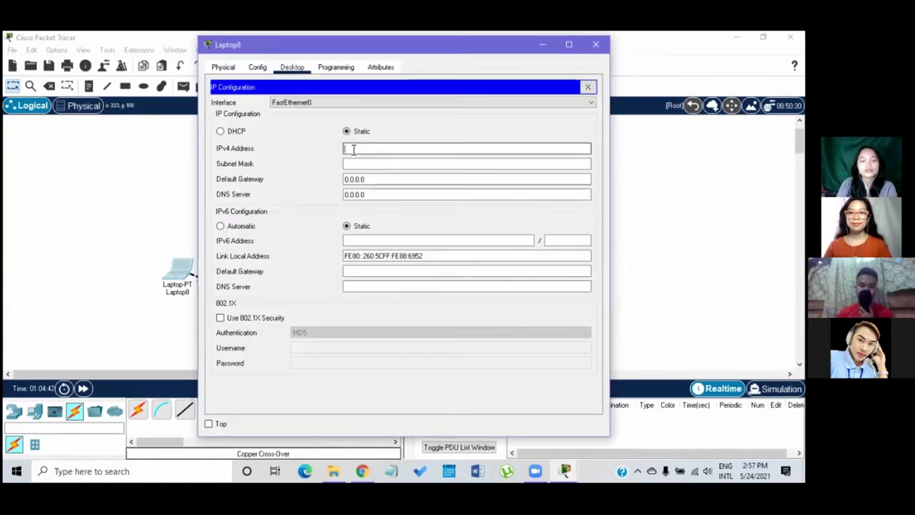
text(192.168.1.1)
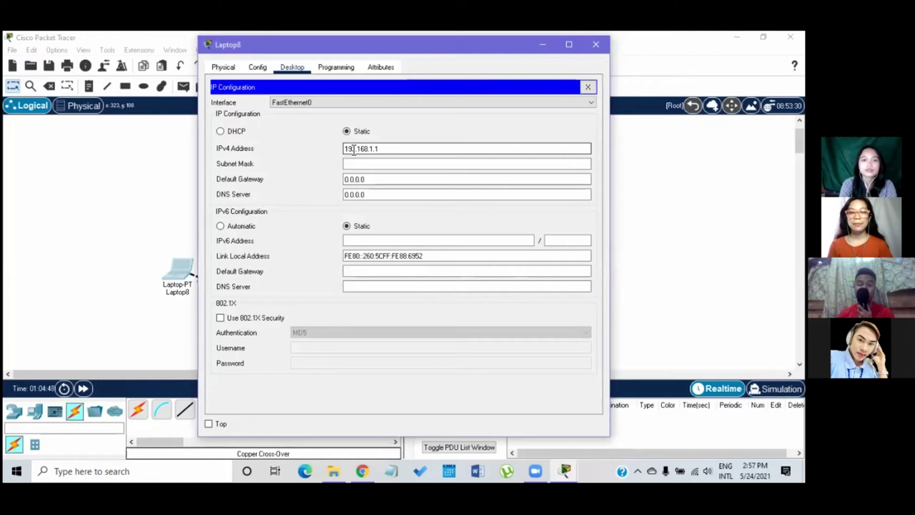
key(Tab)
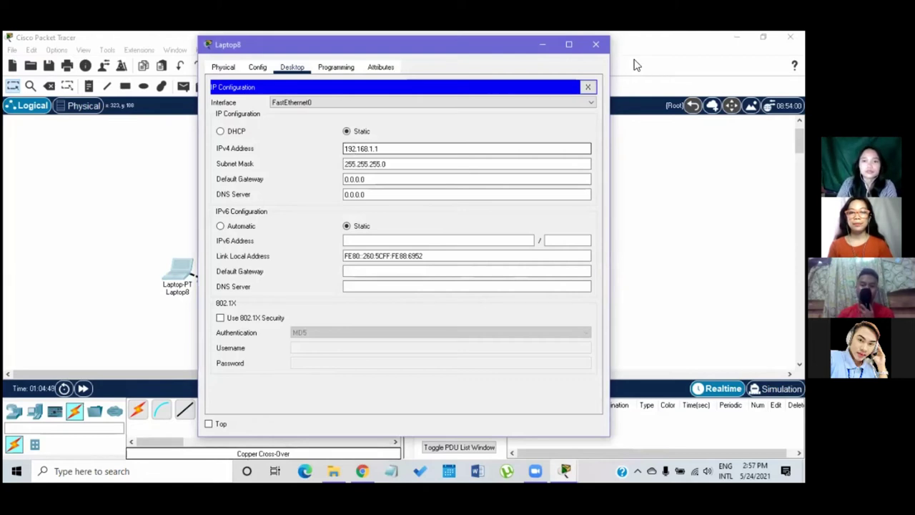
key(shift+Tab)
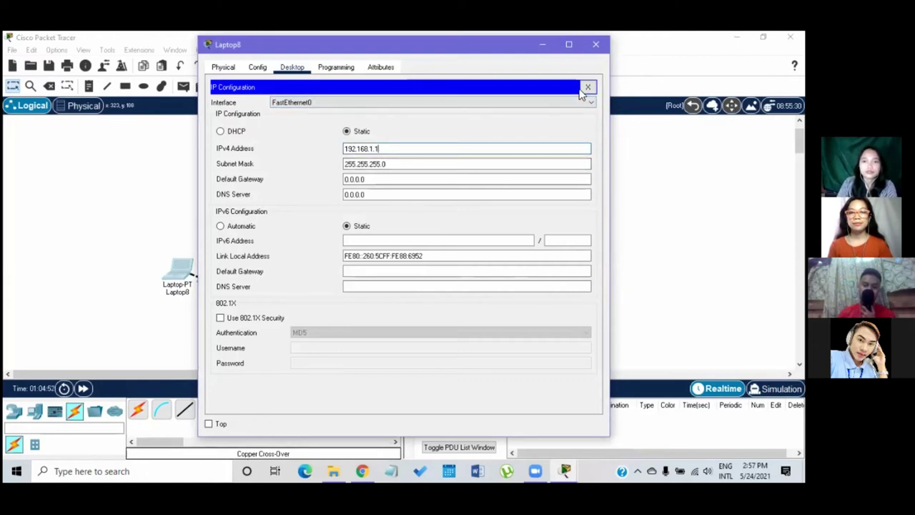
click(595, 45)
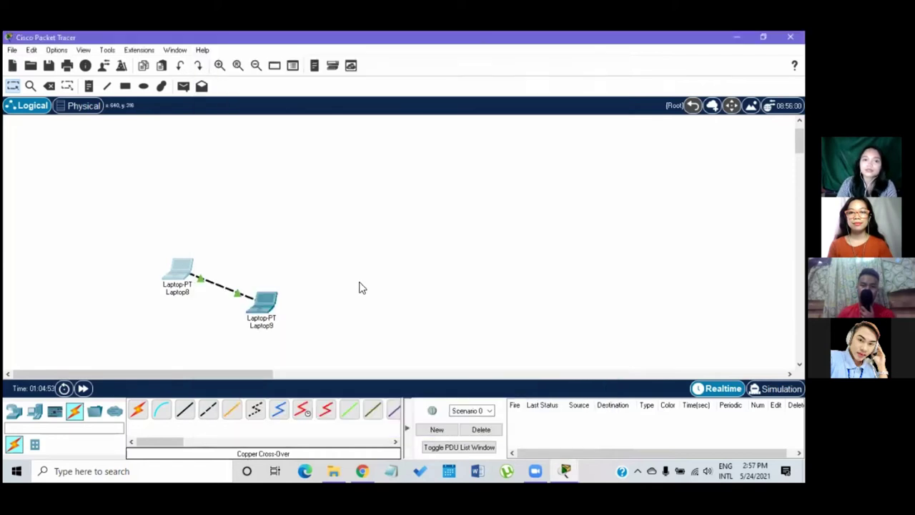
Step: Set Laptop9's static IPv4 address to 192.168.1.2 with mask 255.255.255.0
double_click(266, 303)
click(292, 67)
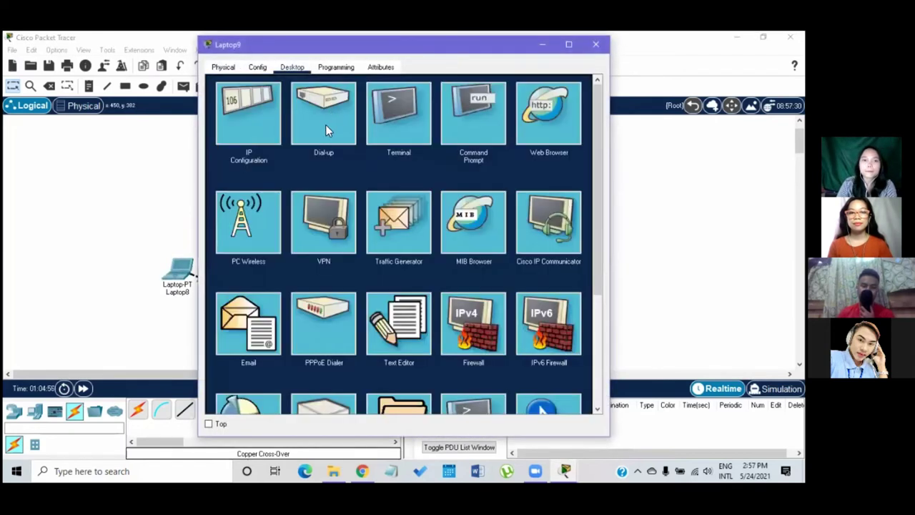
click(243, 137)
click(393, 149)
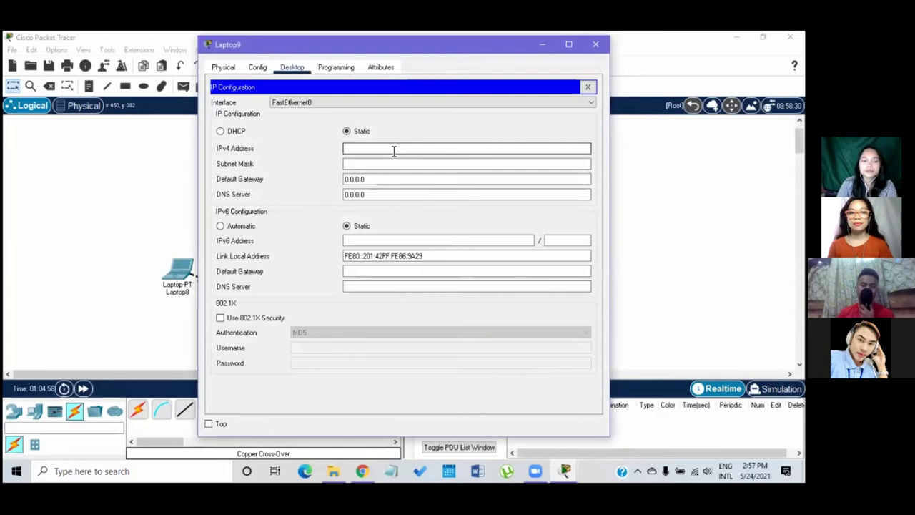
text(192.1)
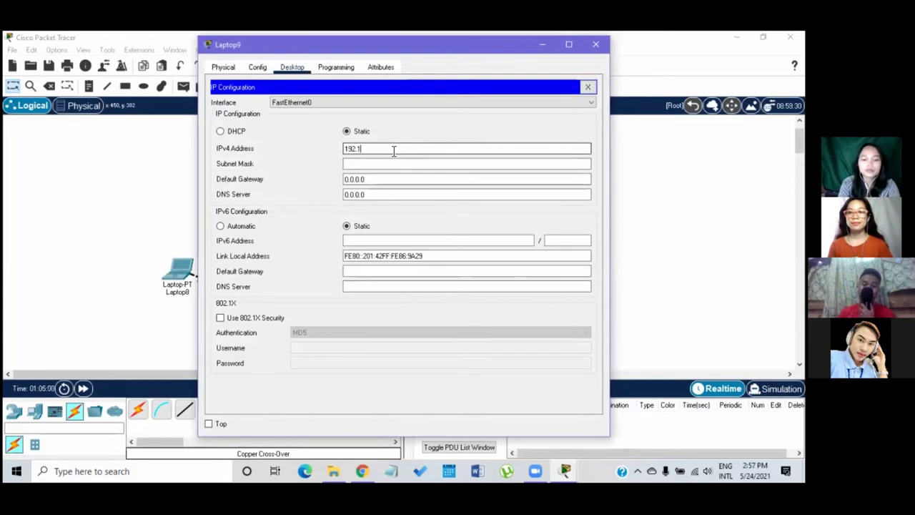
text(68.1.2)
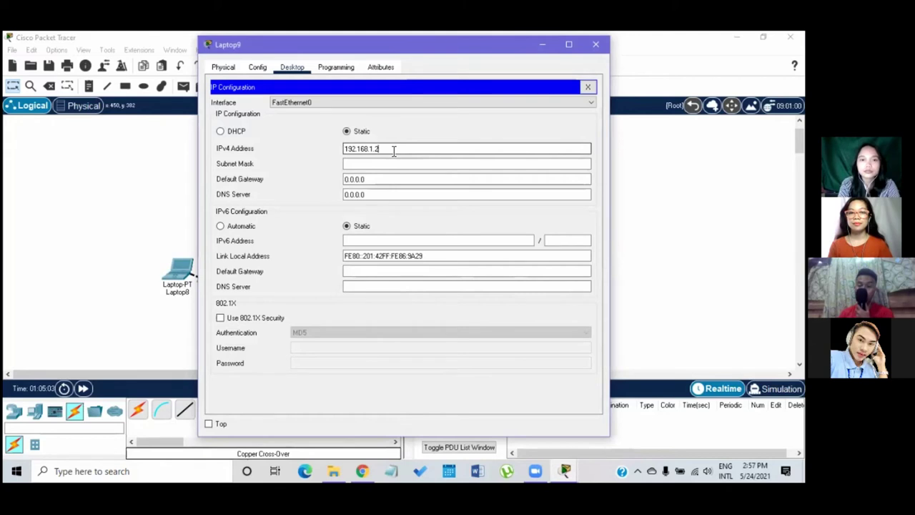
key(Tab)
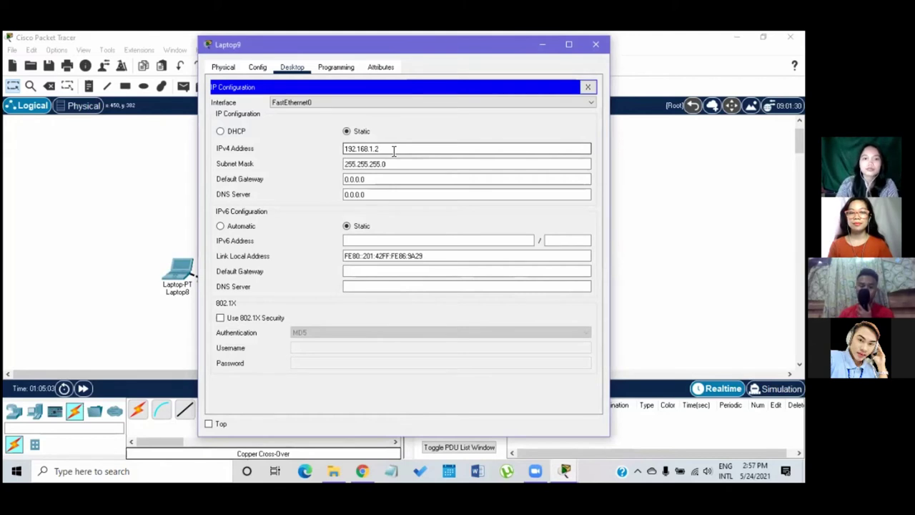
click(594, 46)
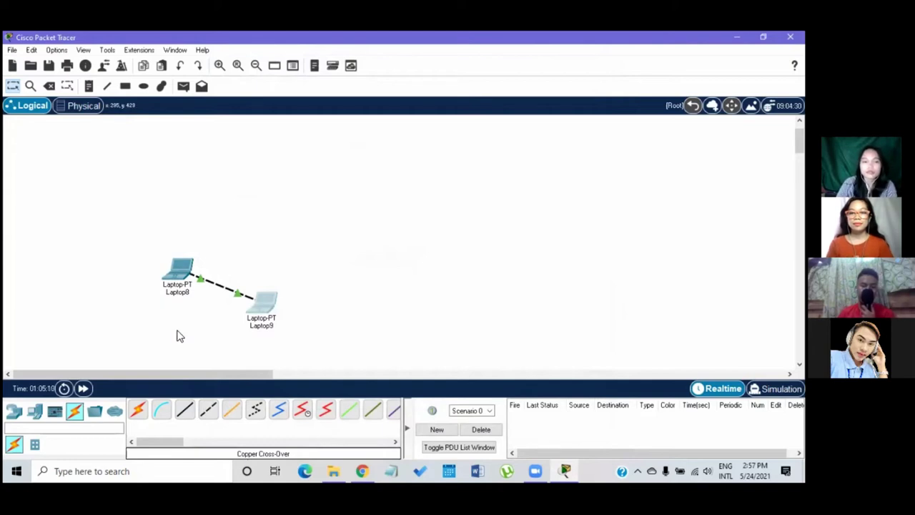
Step: Ping 192.168.1.2 from Laptop8's command prompt, confirm four replies, and close the window
click(179, 280)
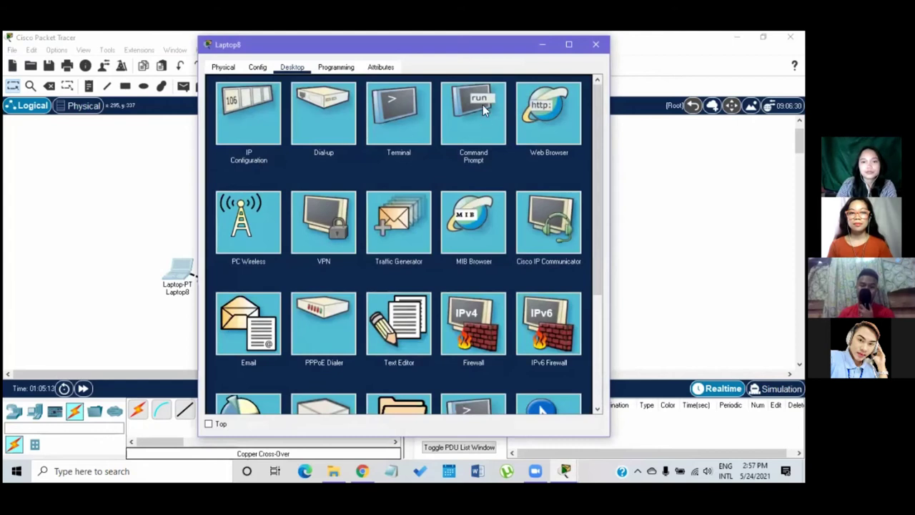
click(454, 125)
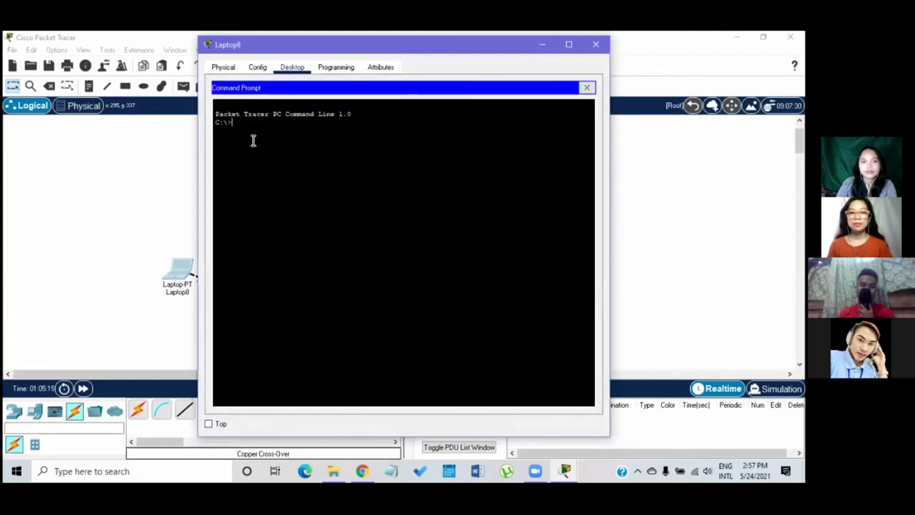
text(pin)
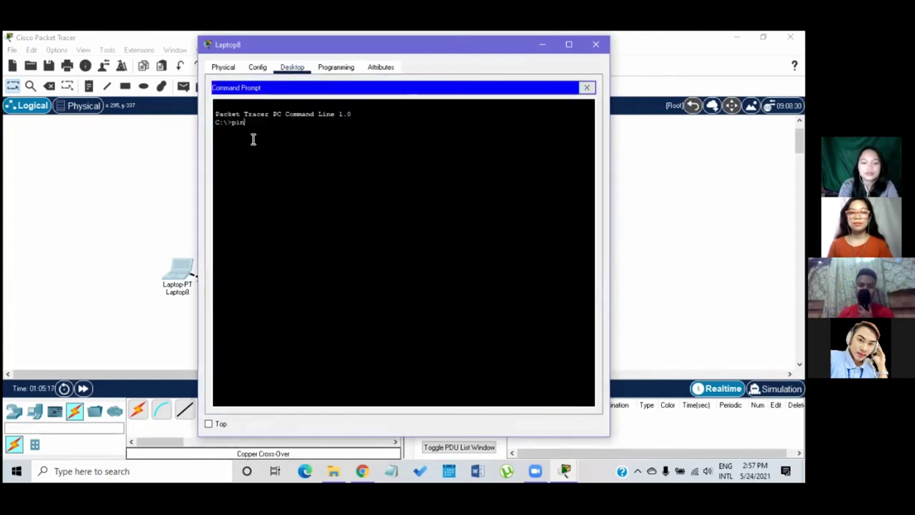
text(g 192.1)
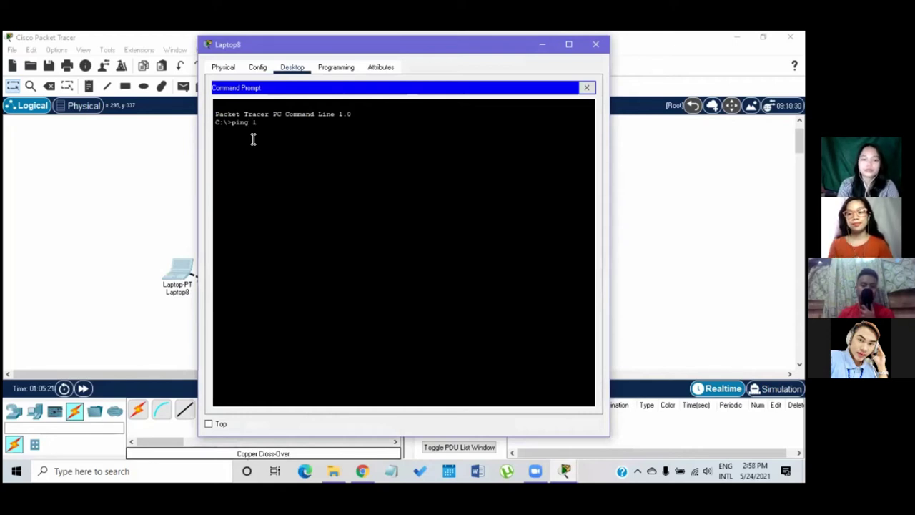
text(68.1.2)
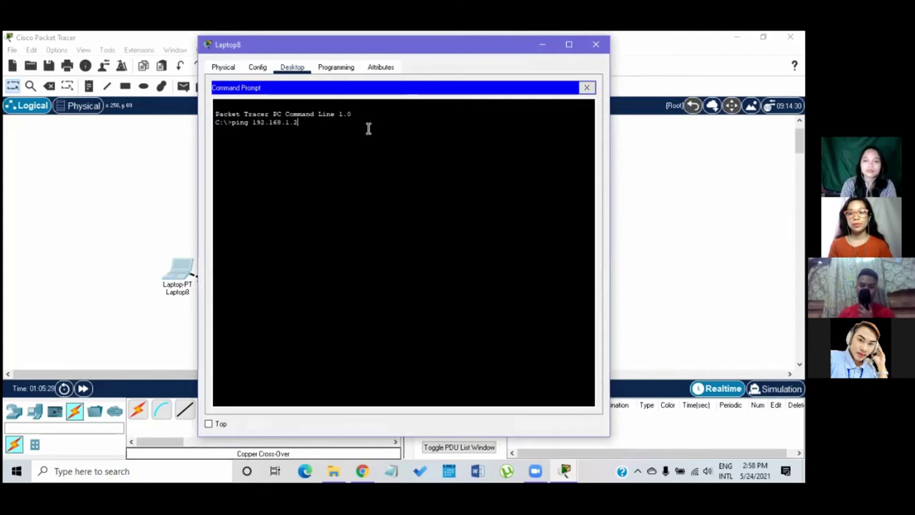
key(Return)
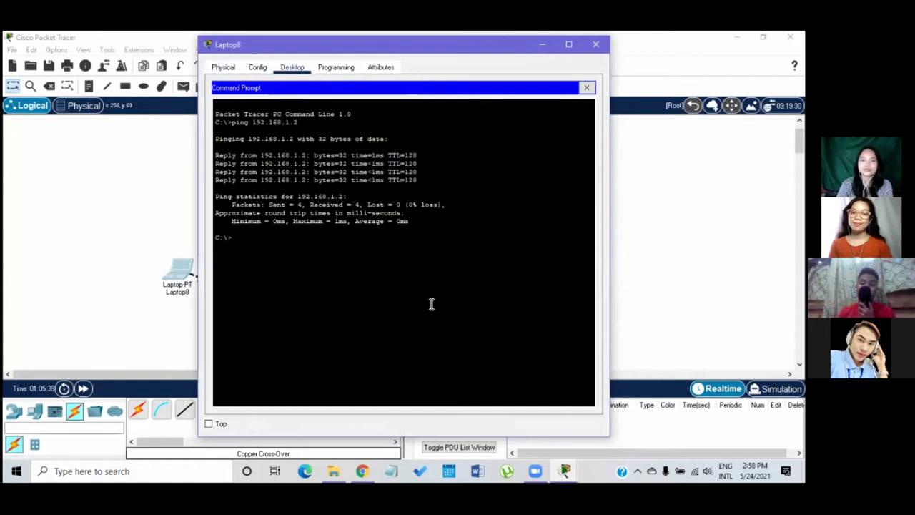
click(608, 50)
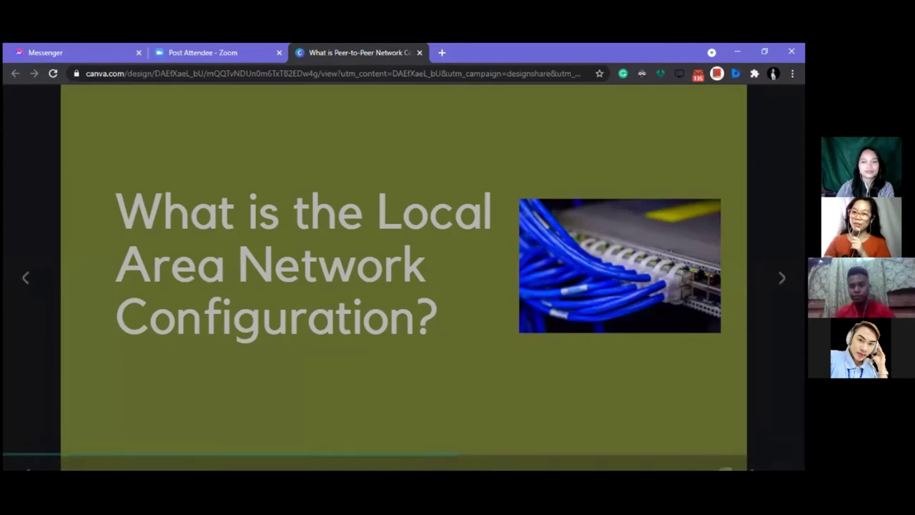
Step: Advance the Canva slideshow to the LAN diagram of servers and clients around a switch
key(Right)
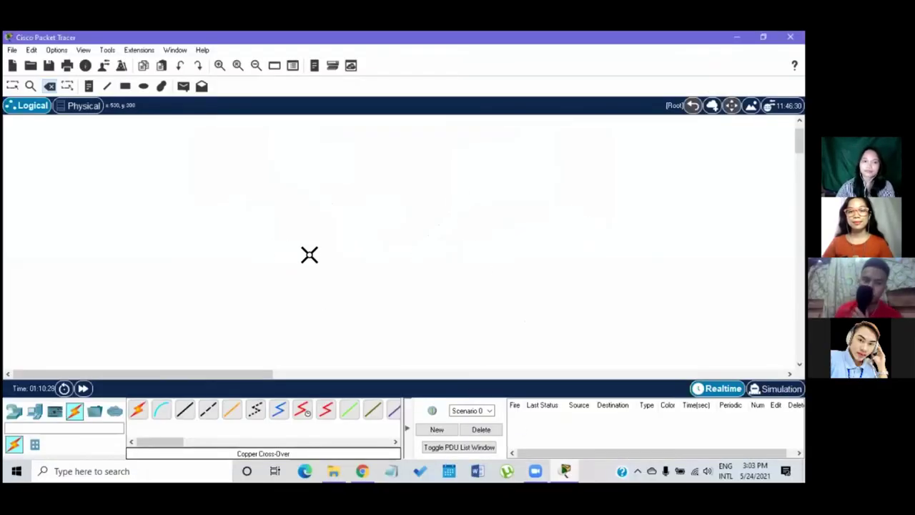
Step: Place a generic switch, Switch1, in the middle of the workspace
click(14, 412)
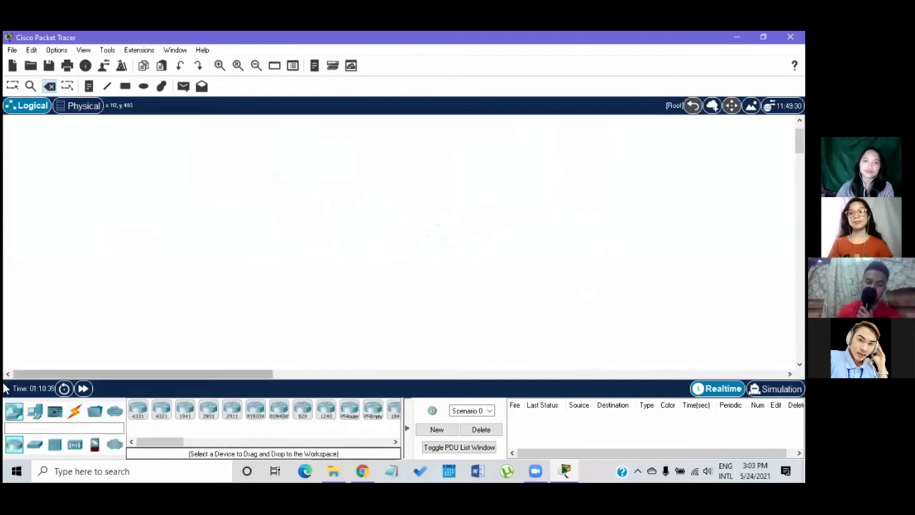
click(35, 446)
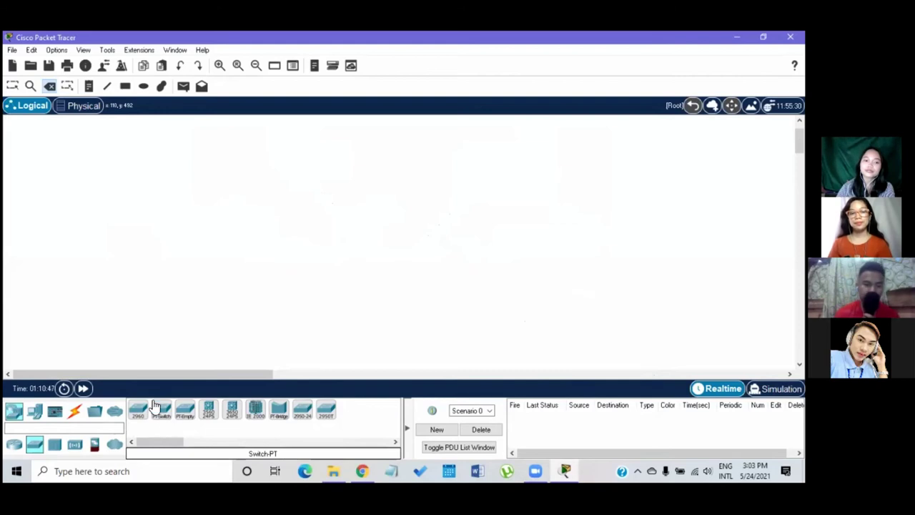
key(Escape)
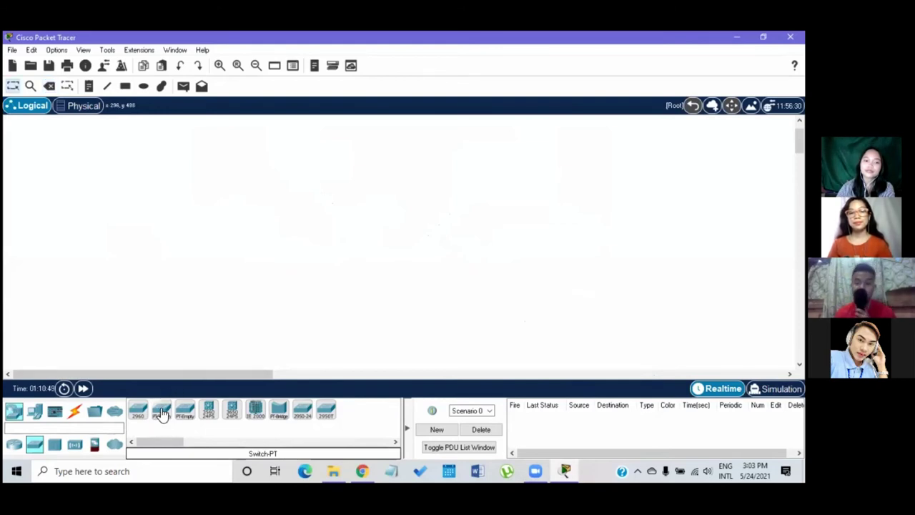
click(161, 411)
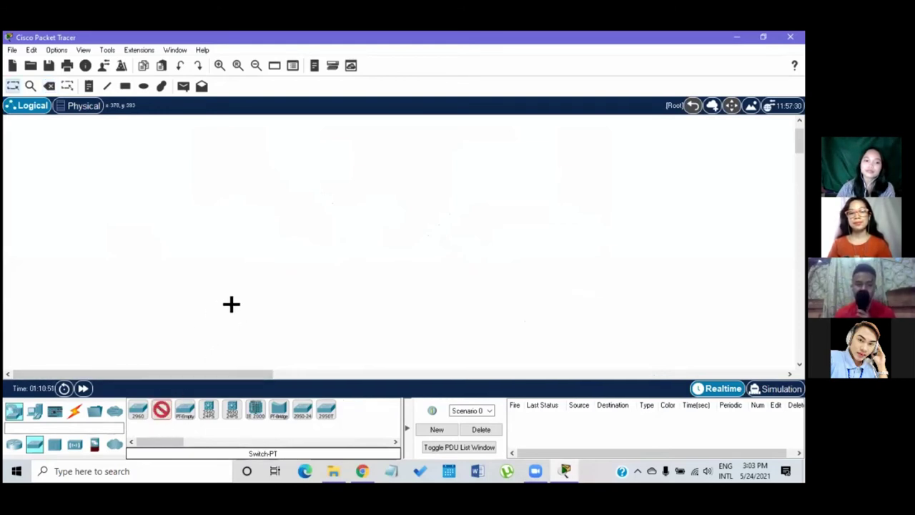
click(350, 248)
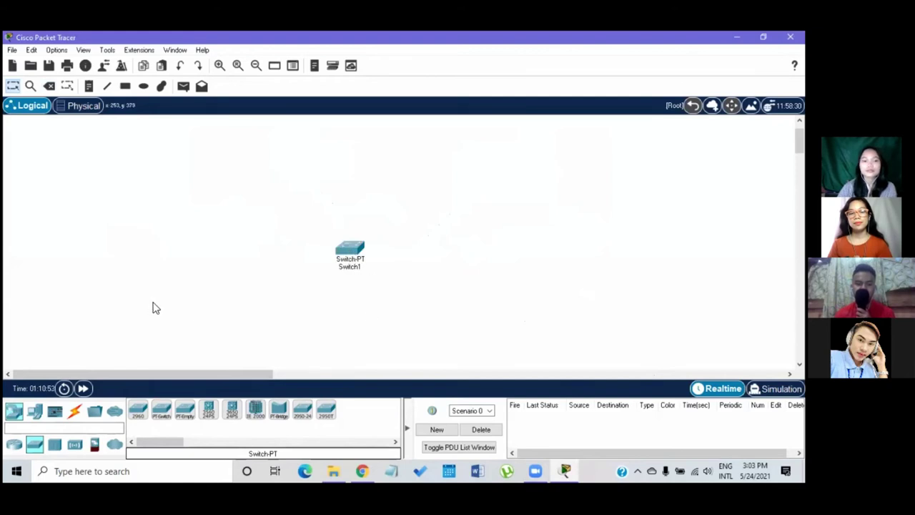
Step: Add PC6 above and PC7 right of the switch, Laptop10 below and Laptop11 left
click(37, 413)
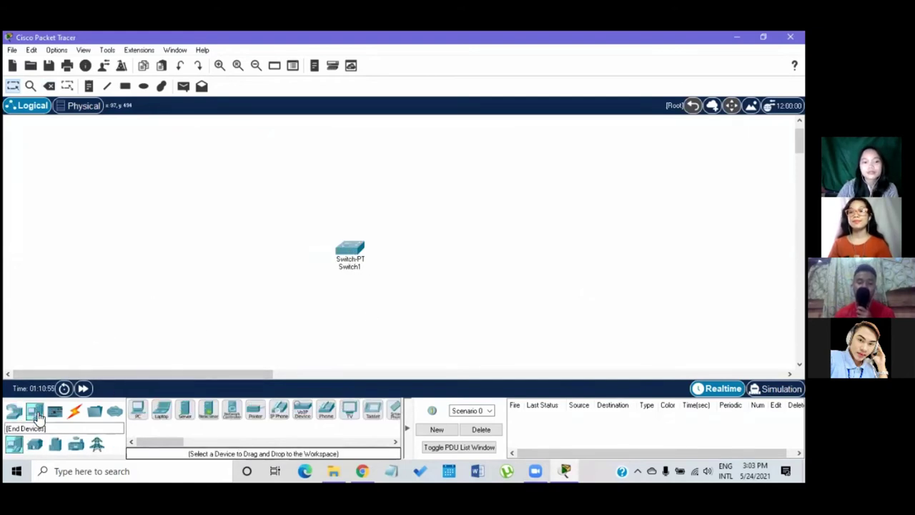
click(138, 410)
click(333, 180)
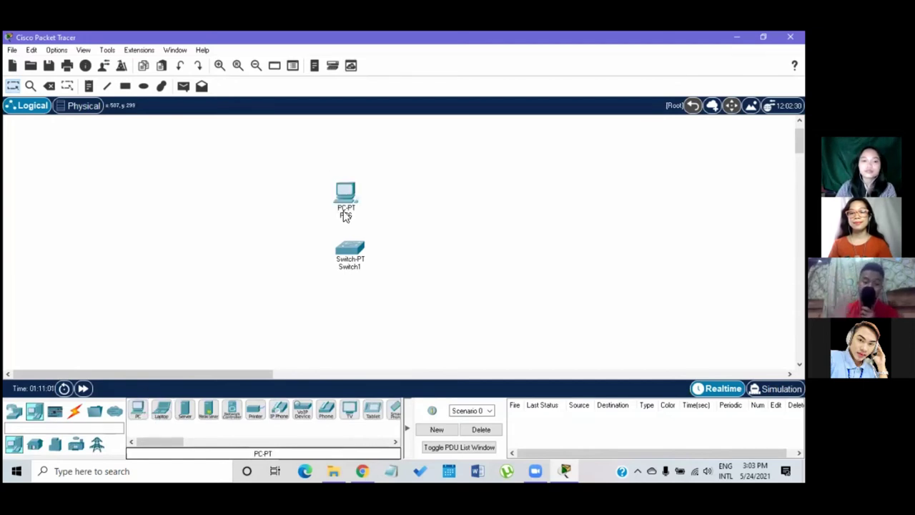
click(412, 252)
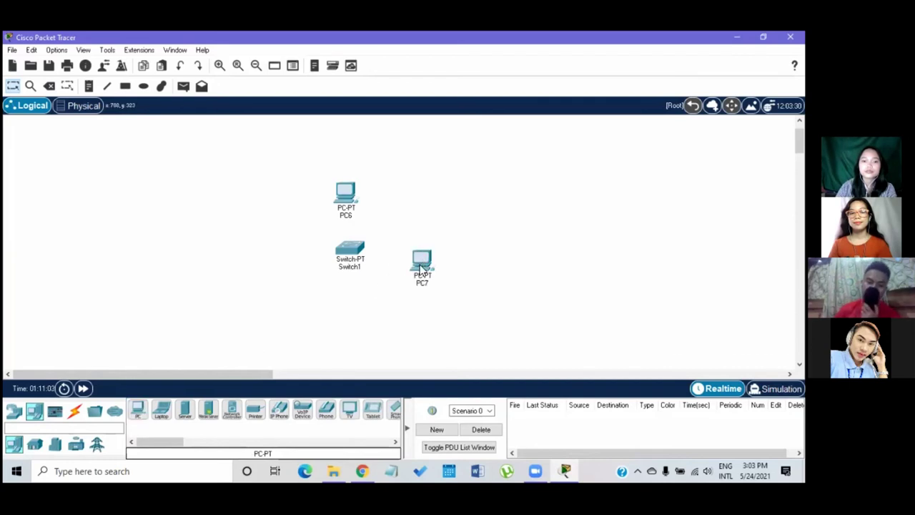
click(161, 409)
click(341, 329)
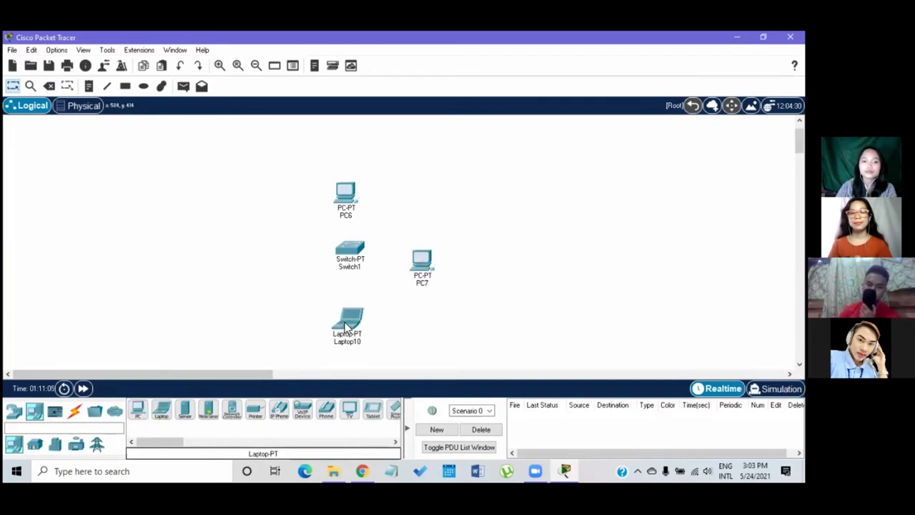
click(256, 259)
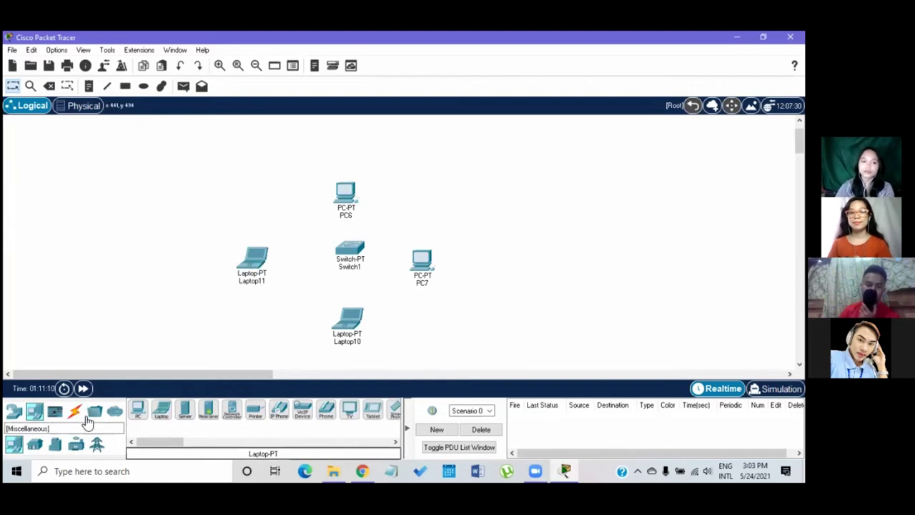
Step: Cable PC6's FastEthernet0 to Switch1's FastEthernet0/1 with a copper straight-through cable
click(74, 415)
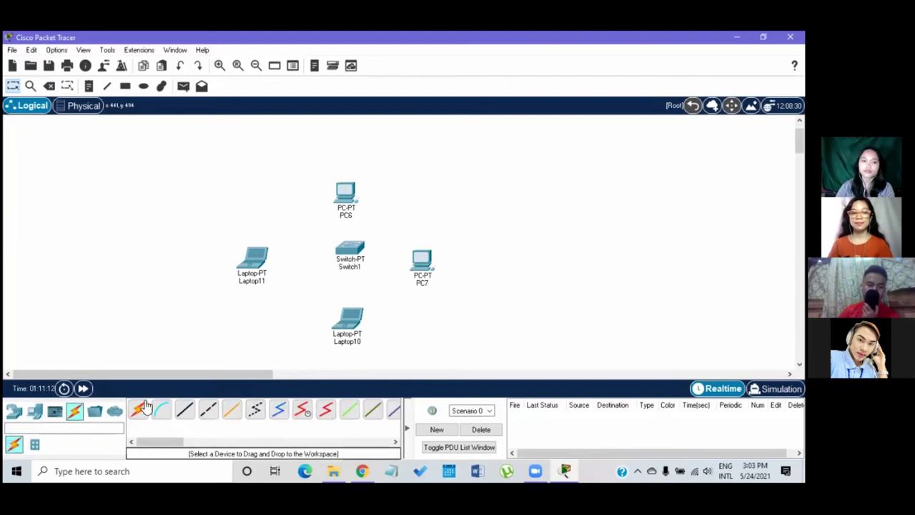
click(186, 417)
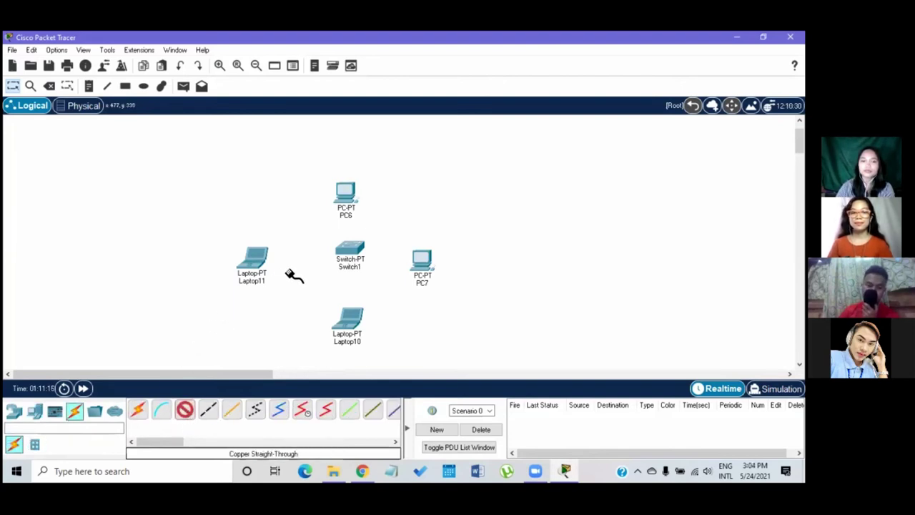
click(346, 191)
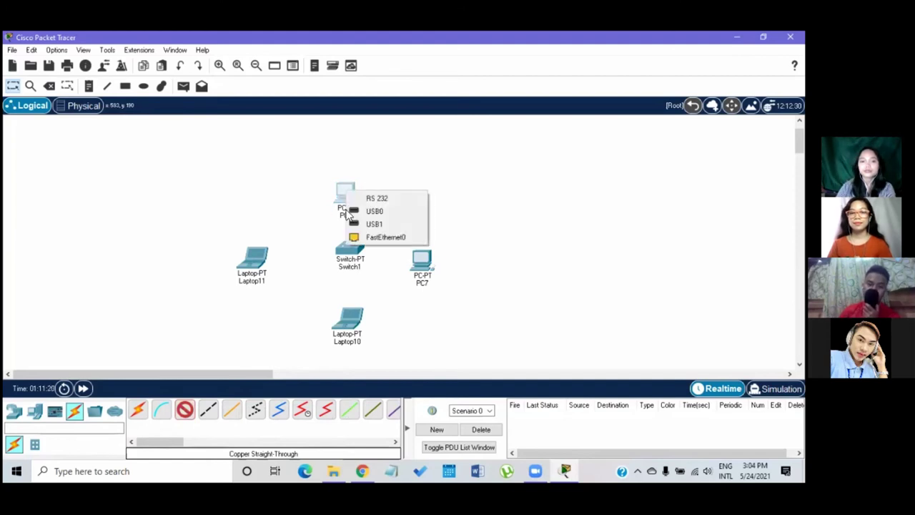
click(374, 237)
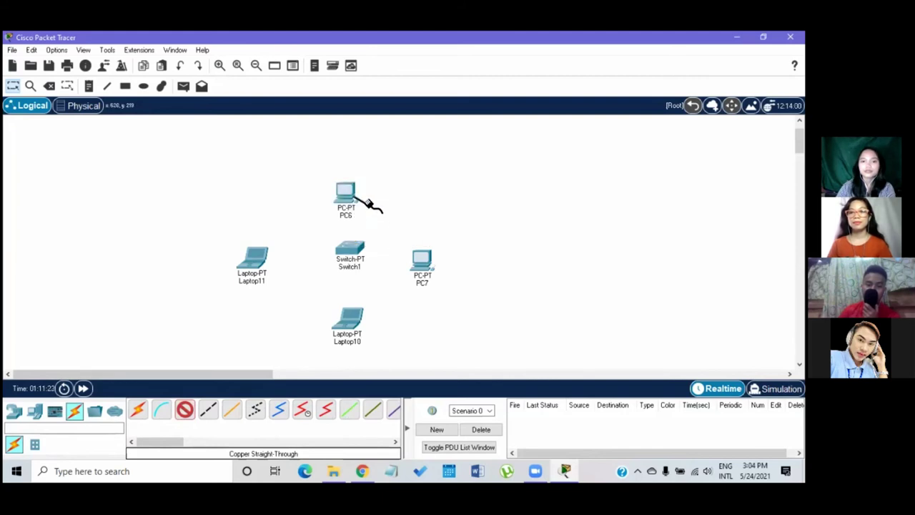
click(346, 246)
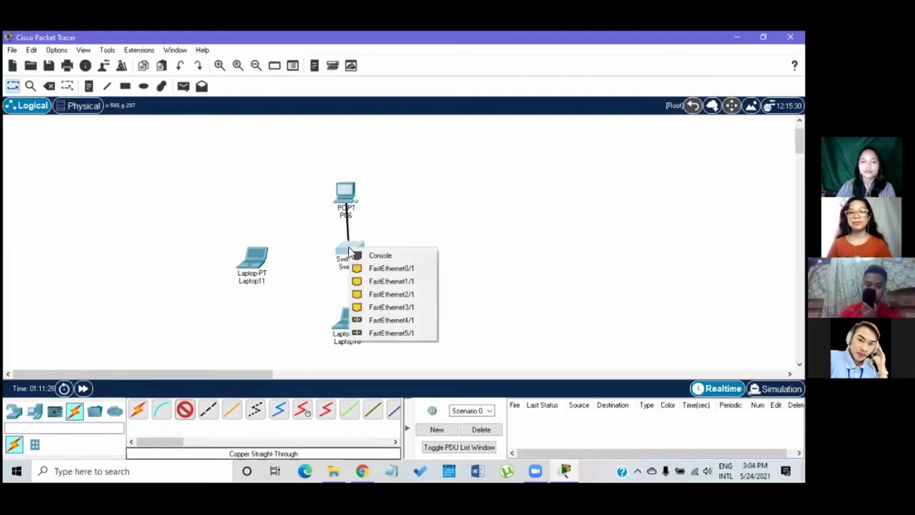
click(386, 269)
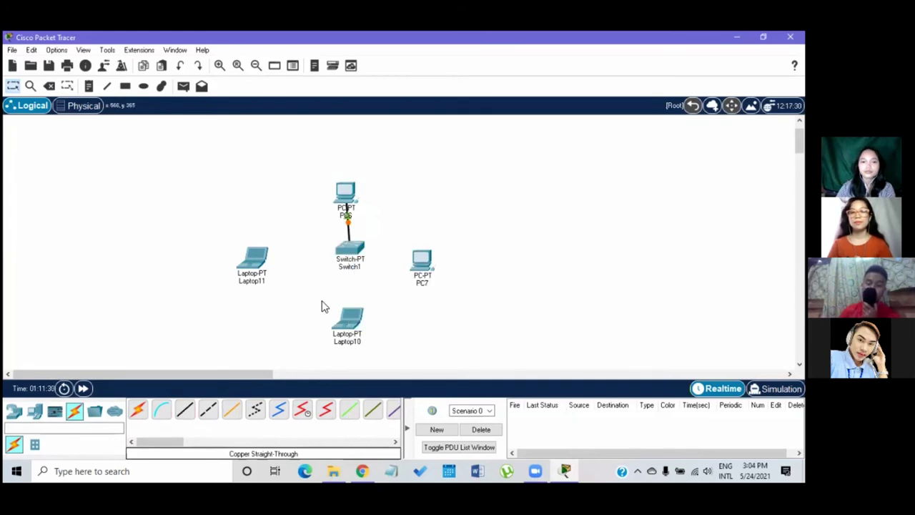
Step: Cable PC7's FastEthernet0 to Switch1 with another straight-through cable
click(184, 412)
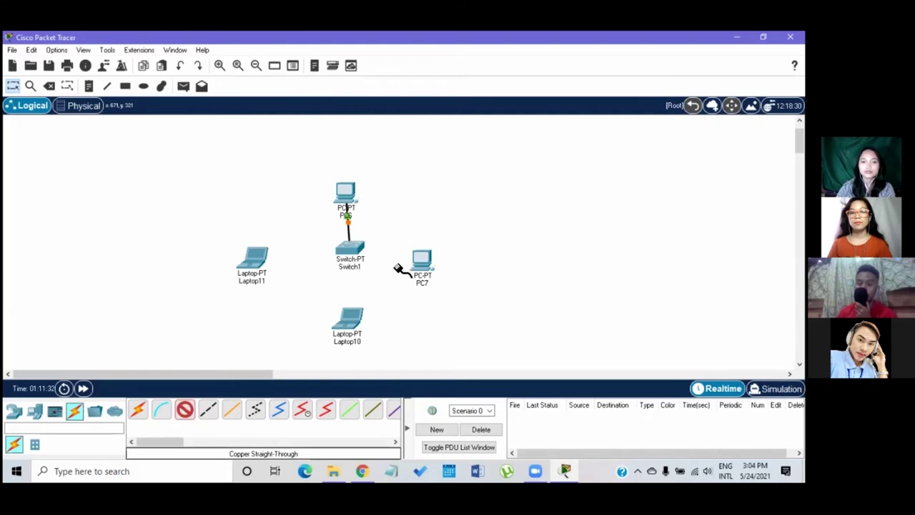
click(422, 263)
click(457, 306)
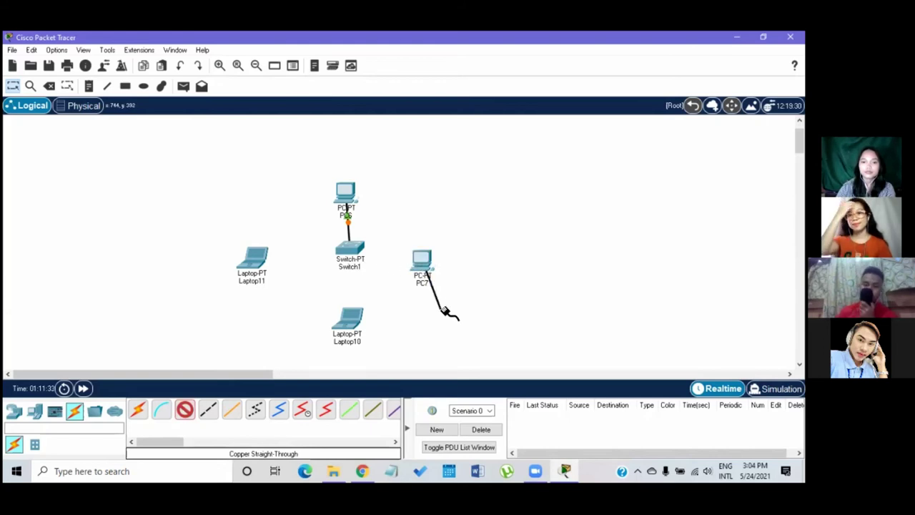
click(378, 247)
click(392, 284)
Step: Connect Laptop10's FastEthernet0 to Switch1's FastEthernet3/1 with a straight-through cable
click(184, 411)
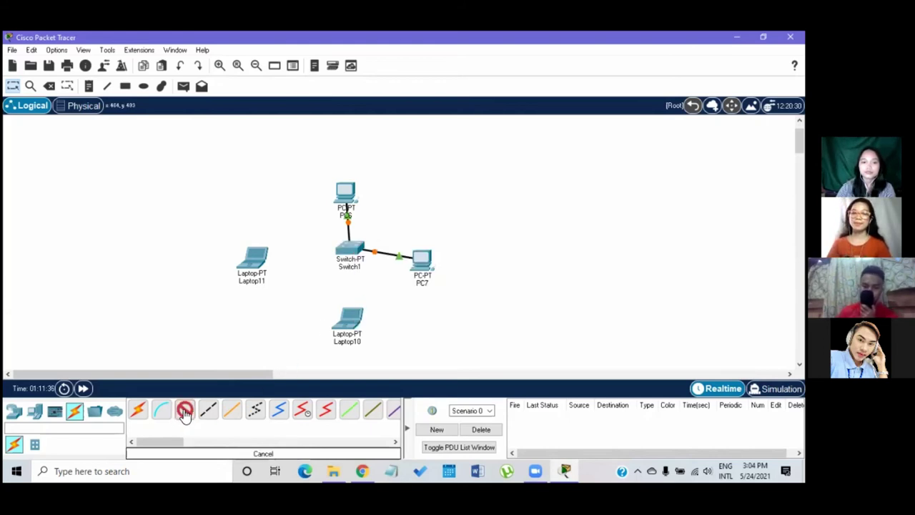
click(344, 333)
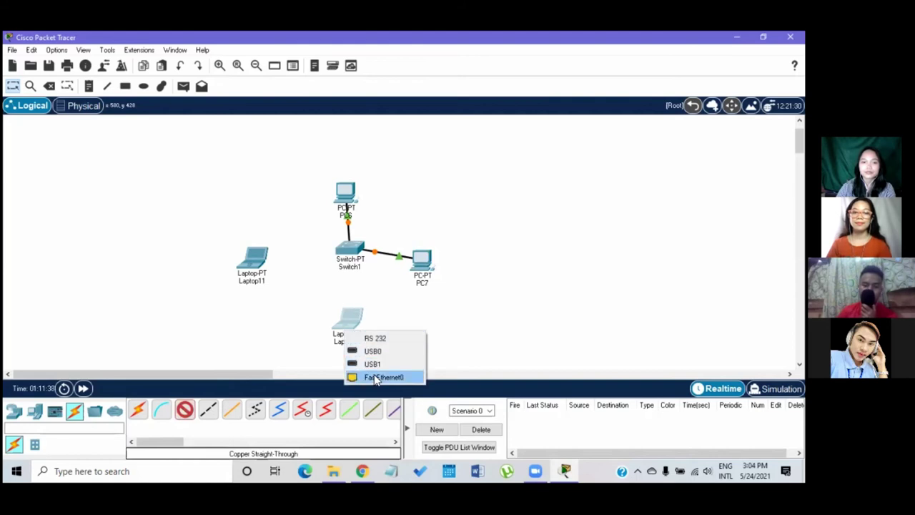
click(376, 376)
click(355, 256)
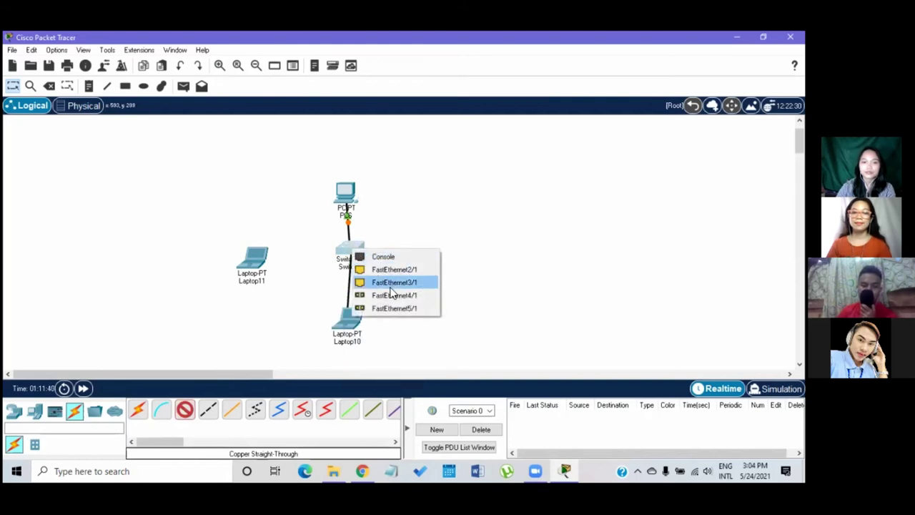
click(391, 268)
Step: Start a straight-through cable from Laptop11's FastEthernet0 toward Switch1
click(184, 410)
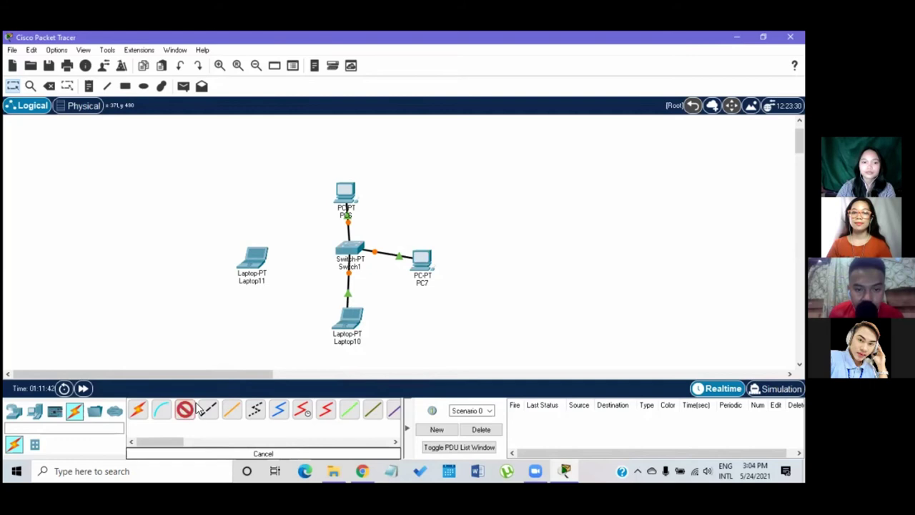
click(258, 258)
click(297, 310)
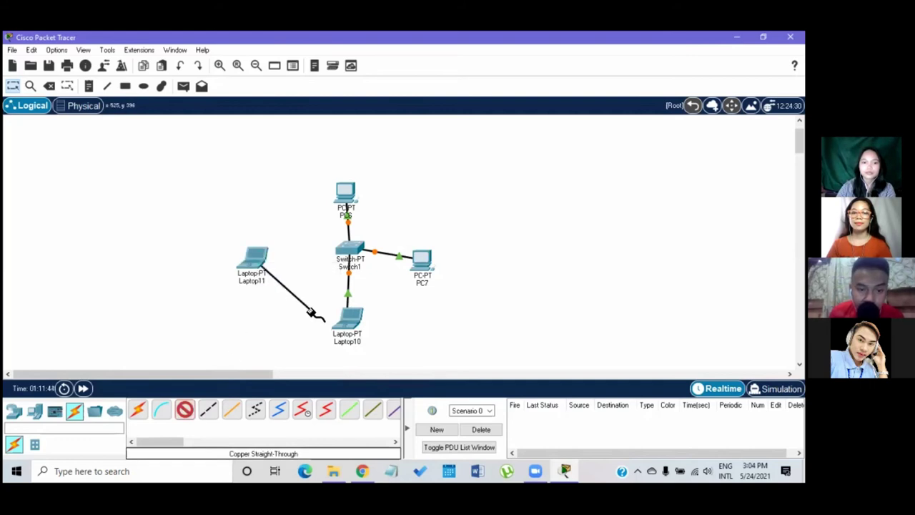
click(352, 255)
Step: Plug Laptop11's cable into Switch1's FastEthernet3/1 so all four links turn green
click(374, 264)
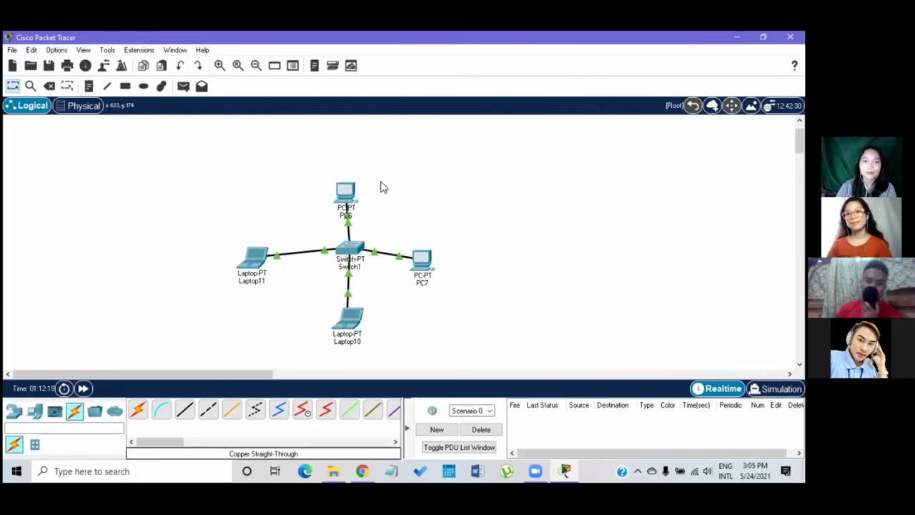
Step: Give PC6 the static address 192.168.1.1 with mask 255.255.255.0
click(346, 193)
click(293, 69)
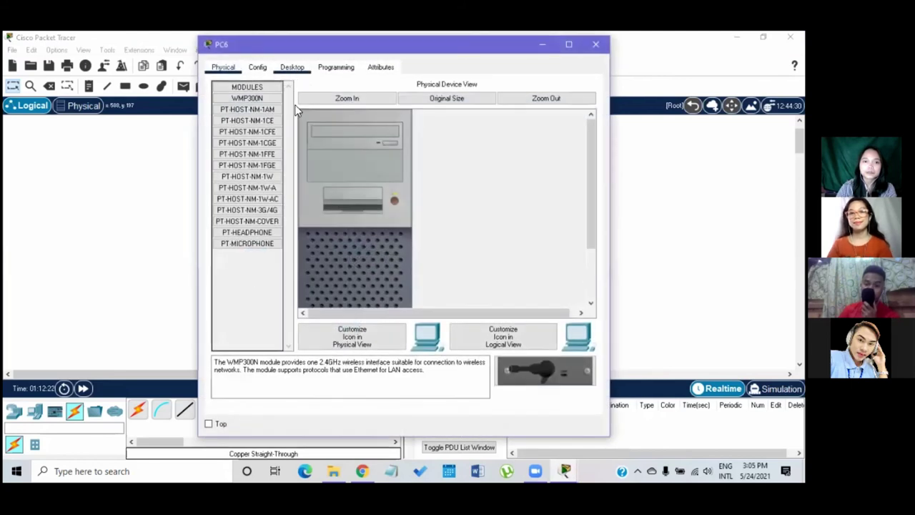
click(261, 123)
click(359, 147)
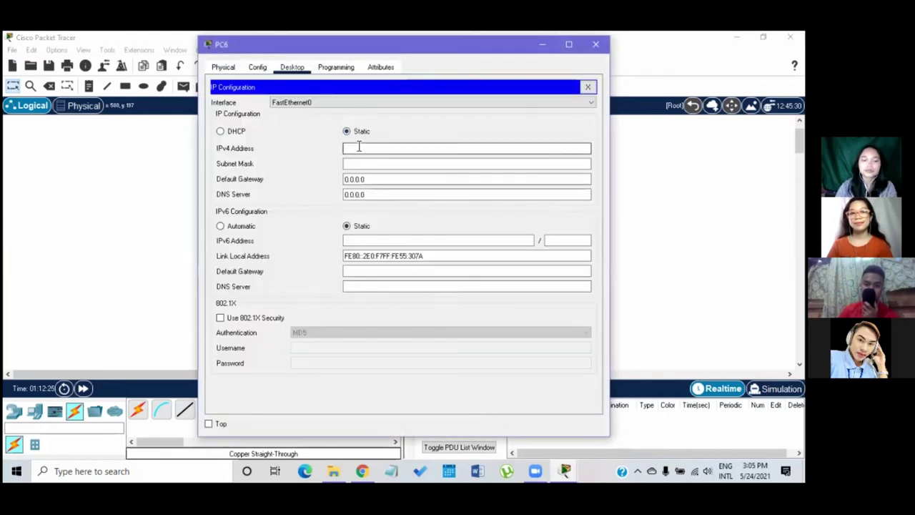
text(192.168.1.1)
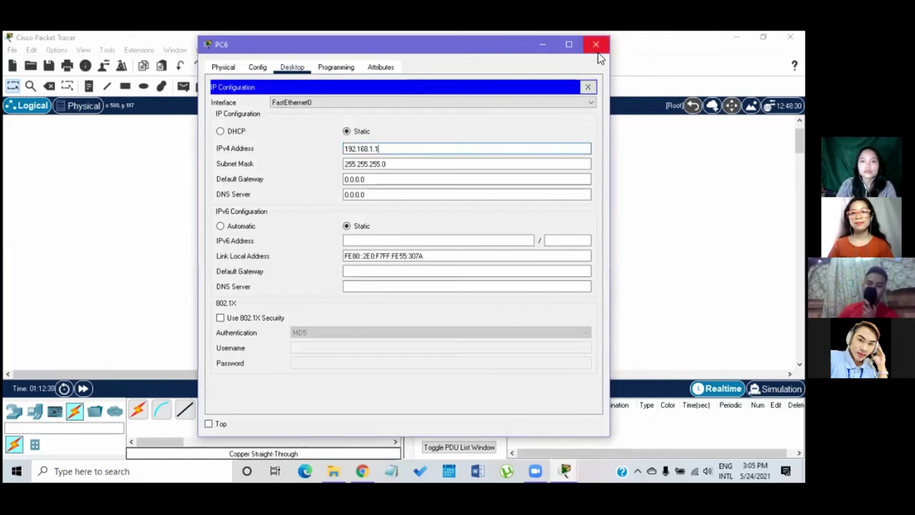
click(596, 44)
Step: Give PC7 the static address 192.168.1.2 with mask 255.255.255.0
click(420, 261)
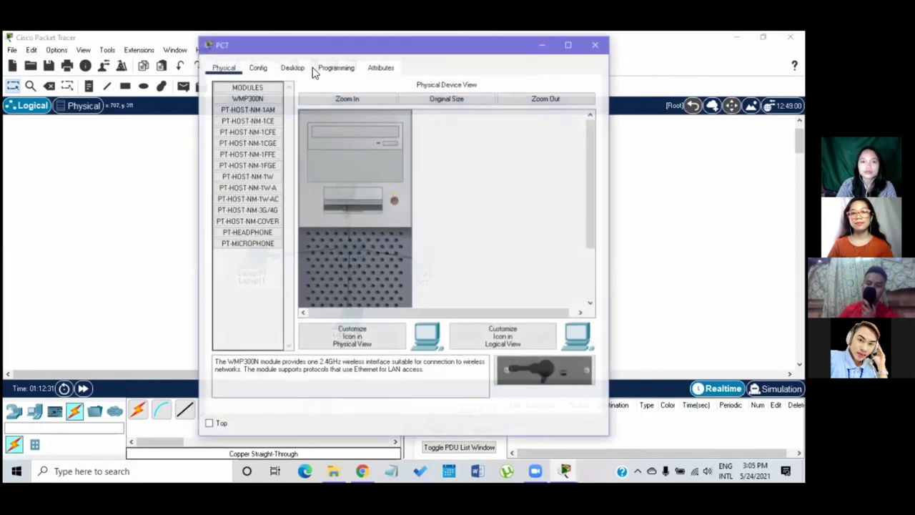
click(293, 68)
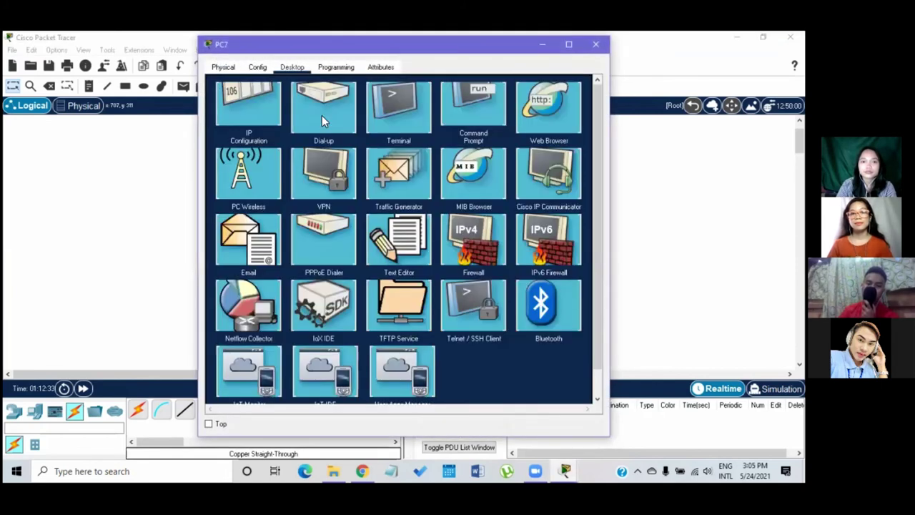
scroll(322, 115, up, 2)
click(249, 118)
click(354, 148)
text(19)
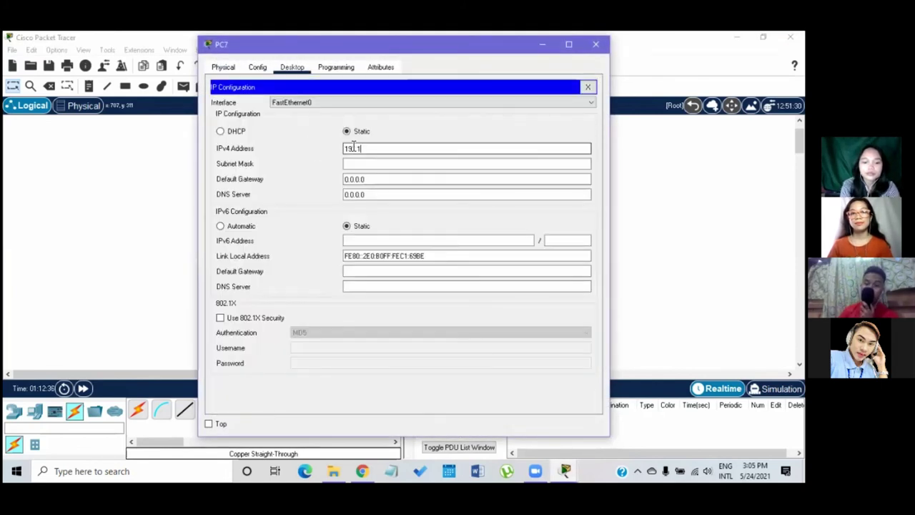
text(2.168.1.2)
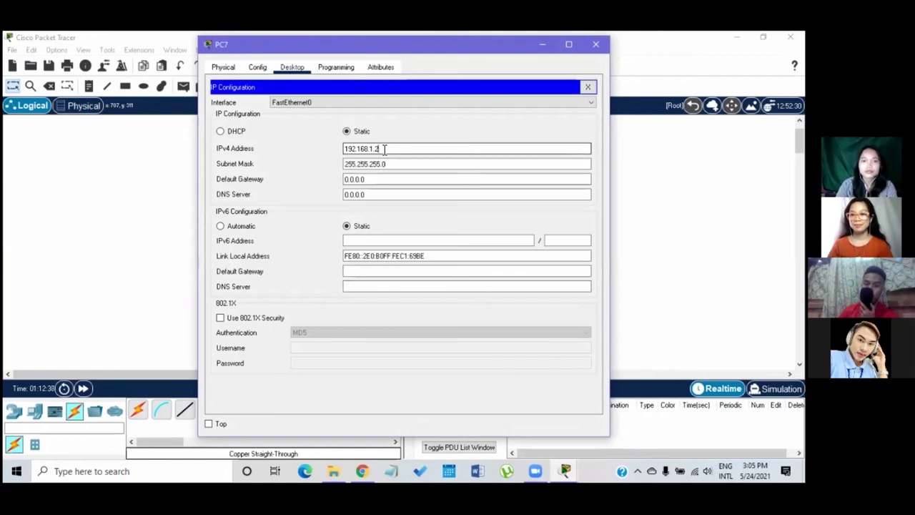
click(596, 44)
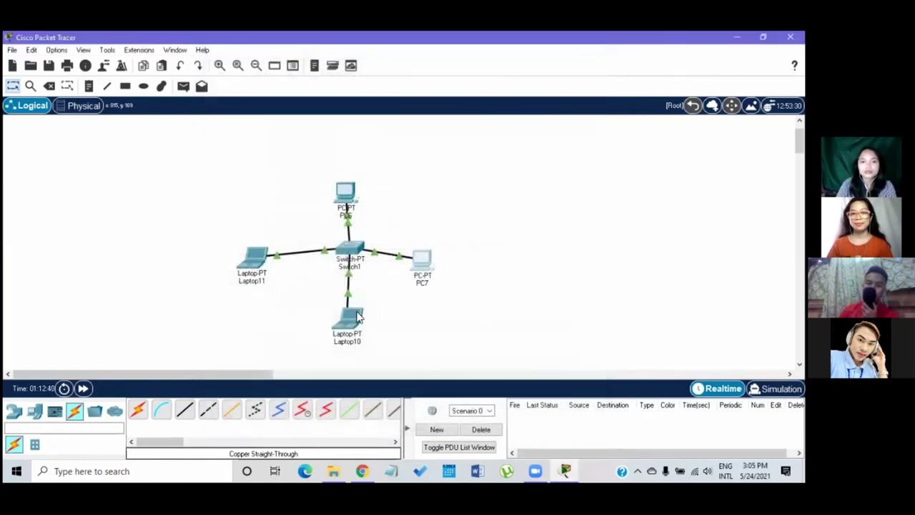
Step: Give Laptop10 the static address 192.168.1.3 with mask 255.255.255.0
click(349, 317)
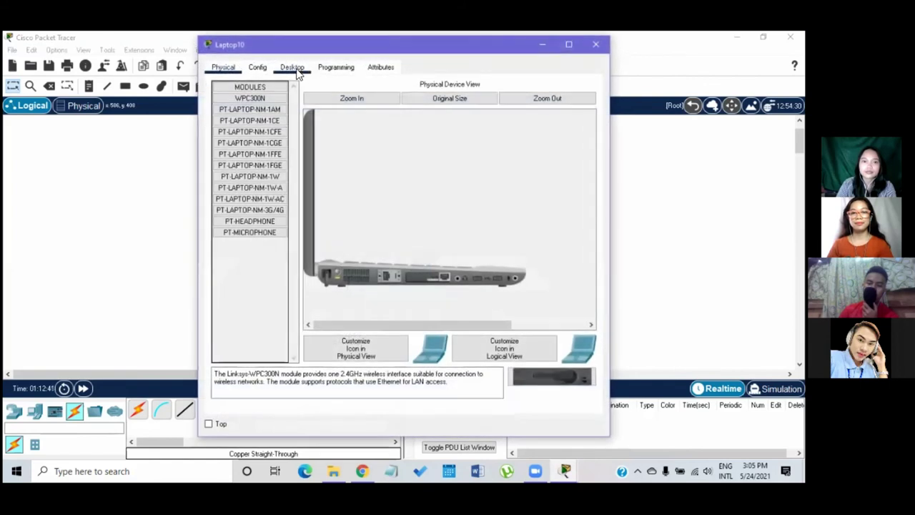
click(290, 67)
click(281, 121)
click(368, 147)
text(192.168.1.13)
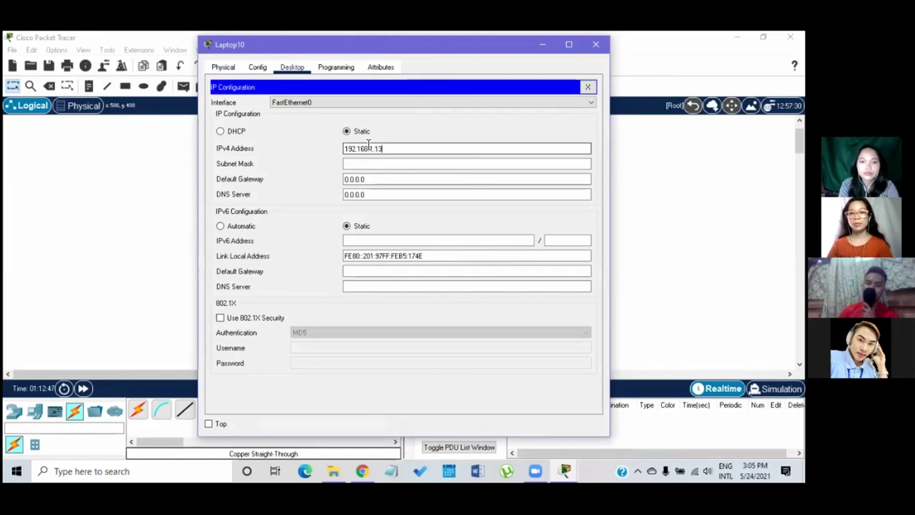
key(BackSpace)
key(BackSpace)
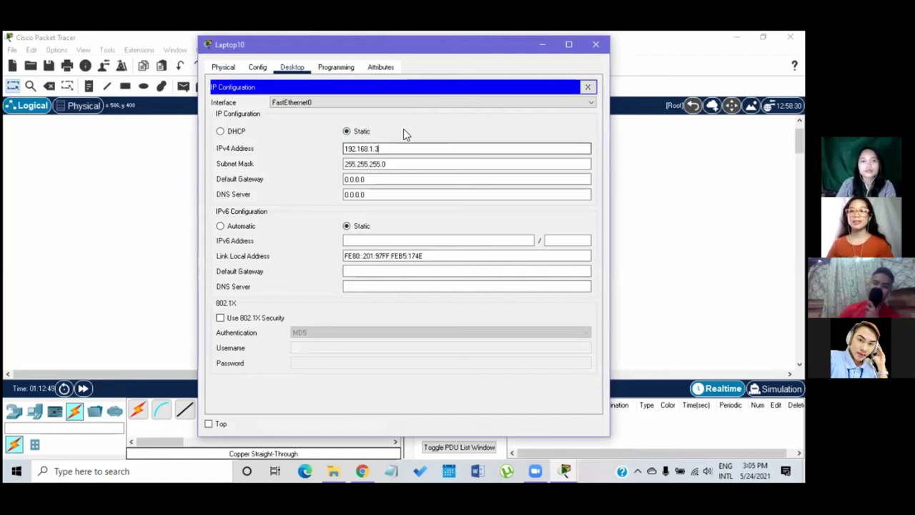
click(596, 44)
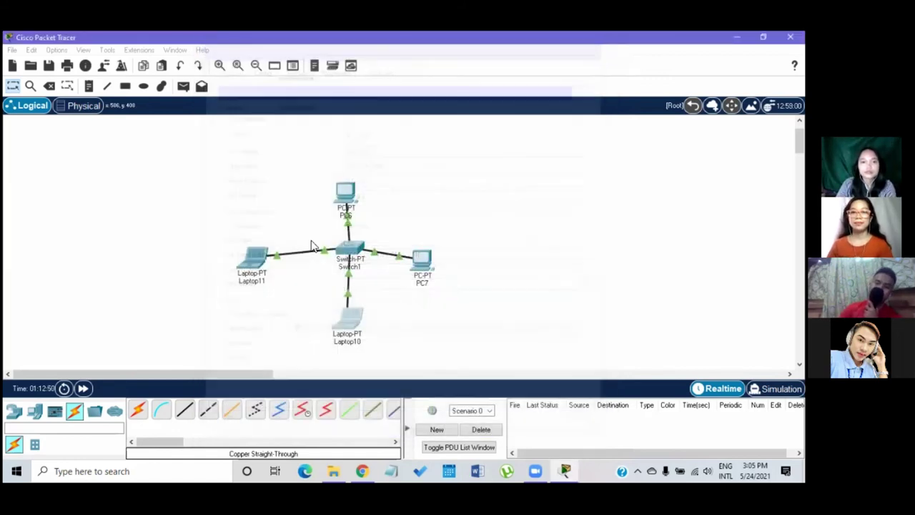
Step: Give Laptop11 the static address 192.168.1.4 with mask 255.255.255.0
click(256, 266)
click(293, 68)
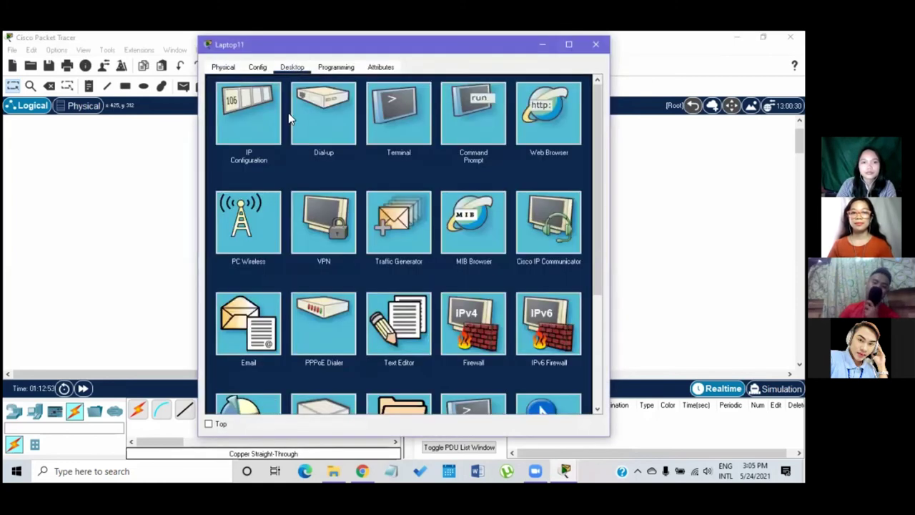
click(288, 115)
click(364, 148)
text(19)
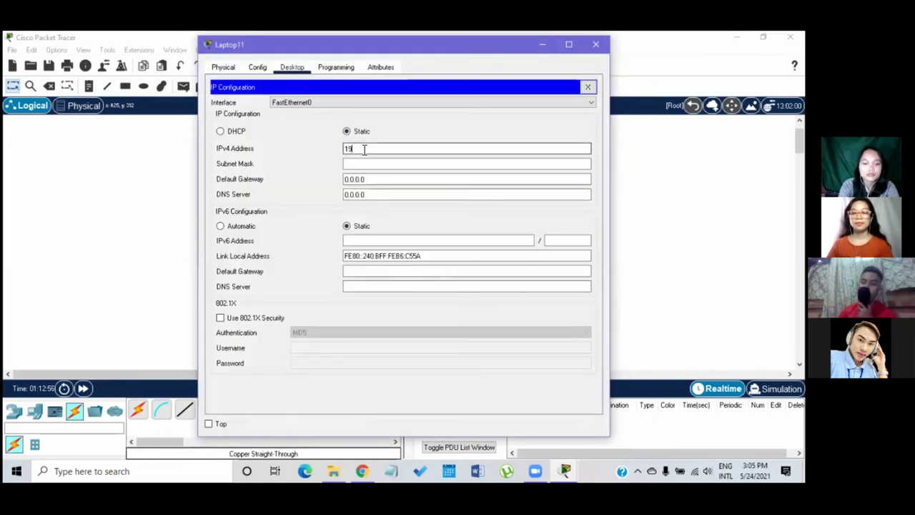
text(2.168.1.4)
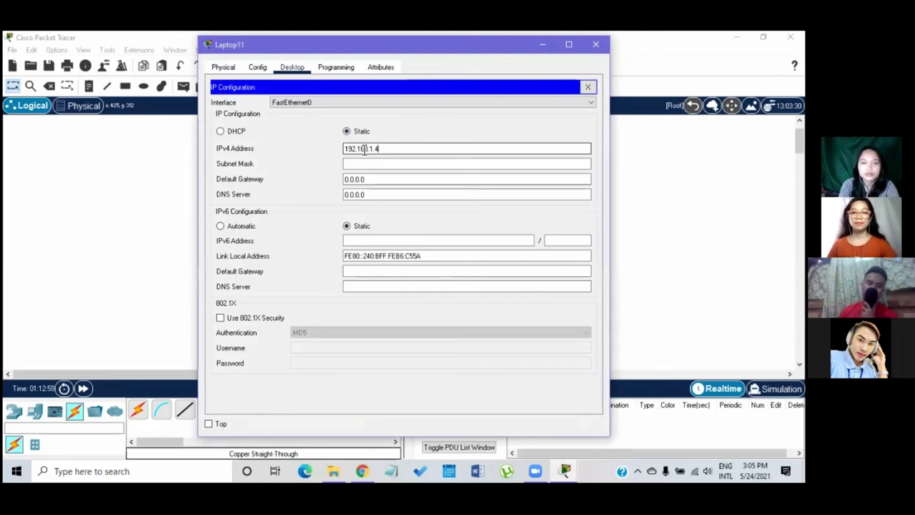
key(Tab)
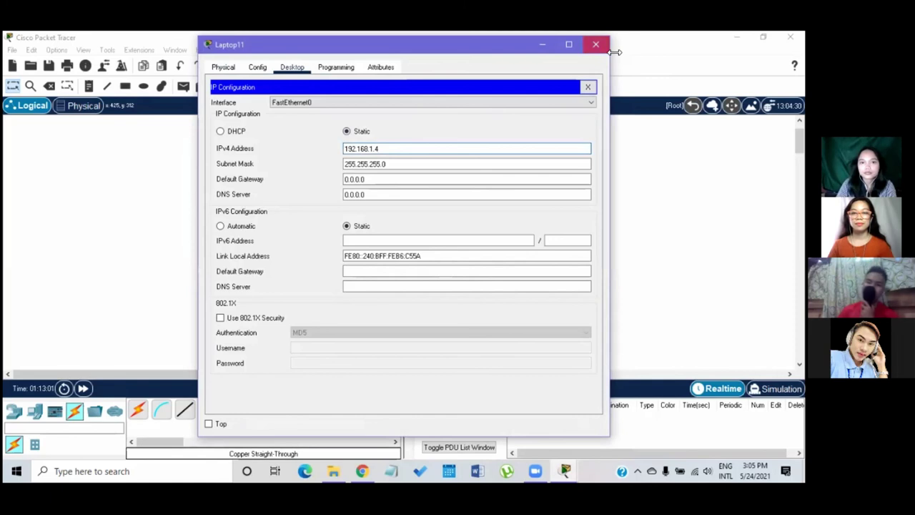
click(595, 44)
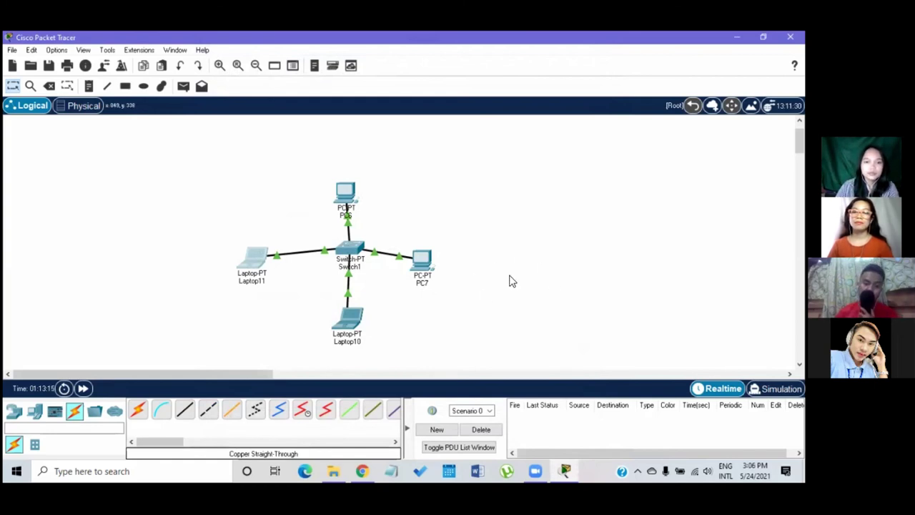
Step: From Laptop10's command prompt, ping PC6 at 192.168.1.1 and confirm four replies
click(351, 322)
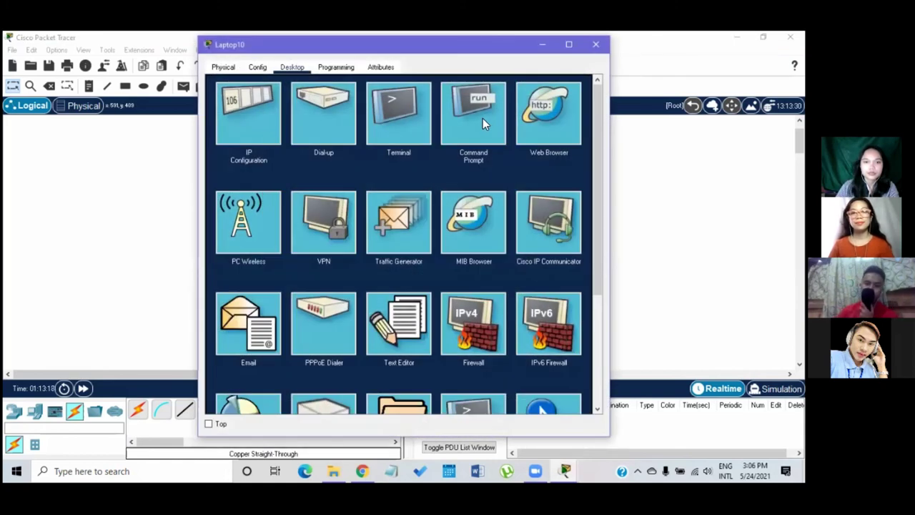
click(483, 120)
text(ping 192.168.1.)
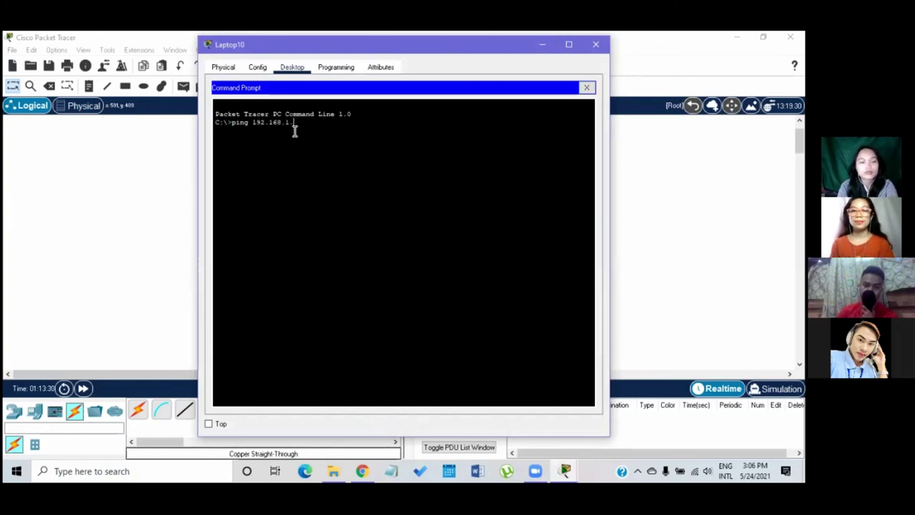
key(Return)
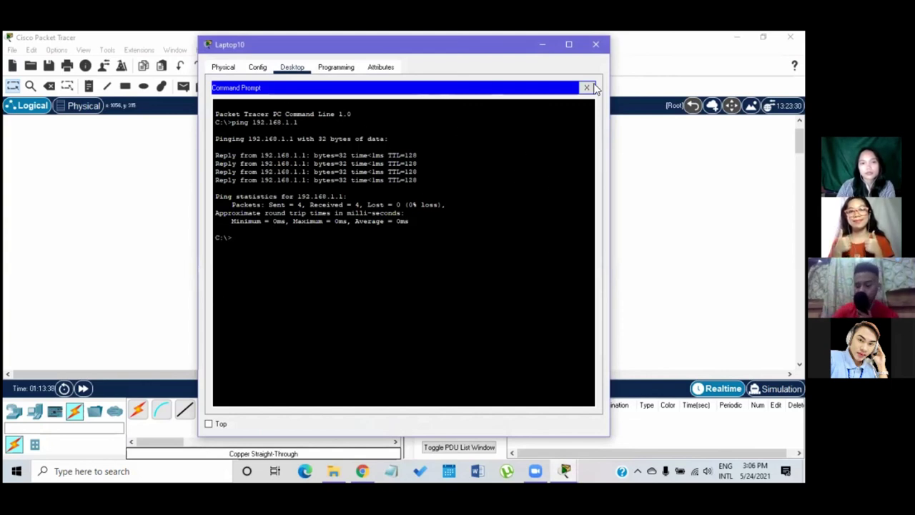
click(596, 45)
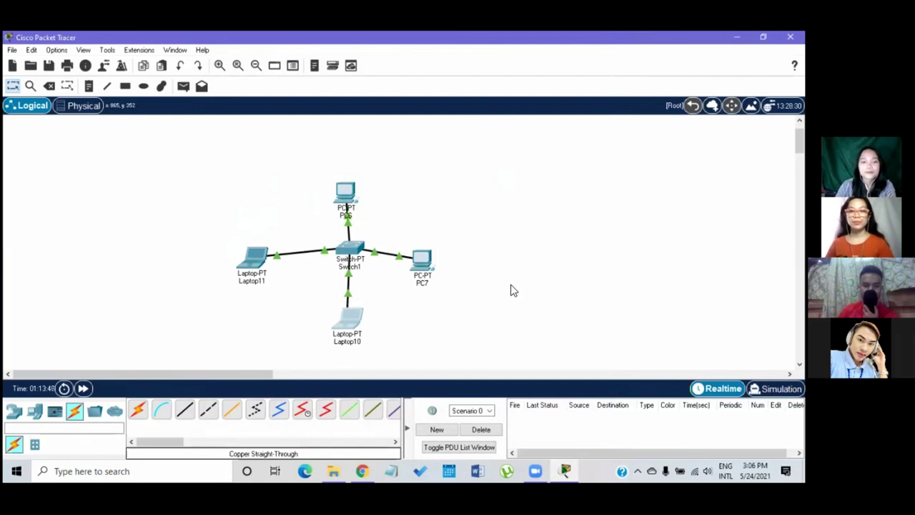
Step: From Laptop11's command prompt, ping PC7 at 192.168.1.2 and confirm 0% loss
click(255, 259)
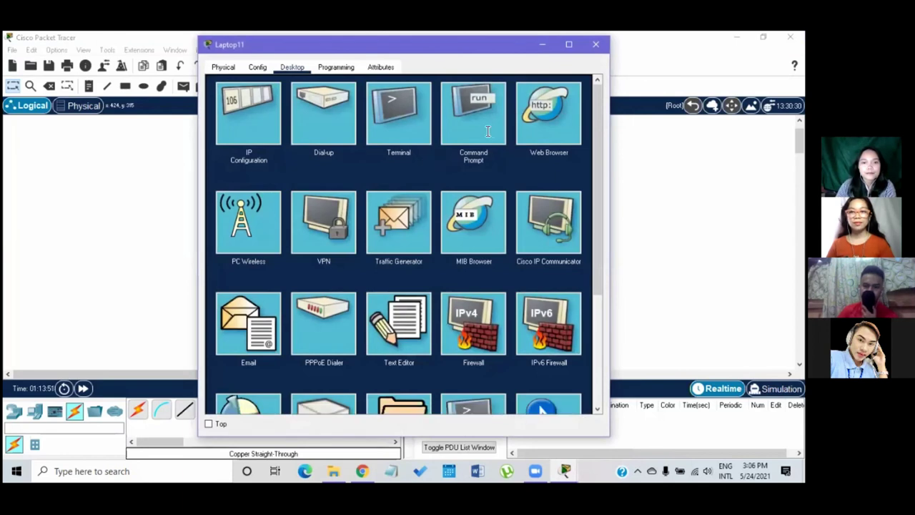
click(474, 118)
text(ping 192.168.)
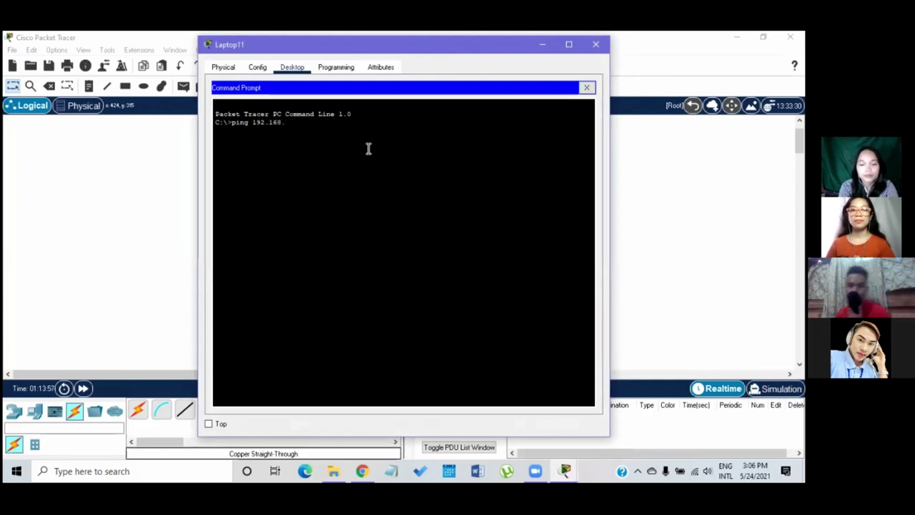
text(1.2)
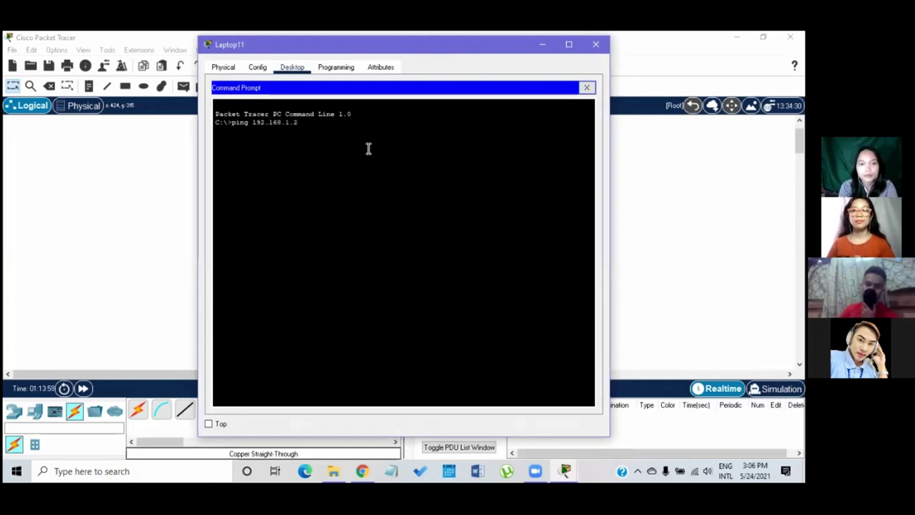
key(Return)
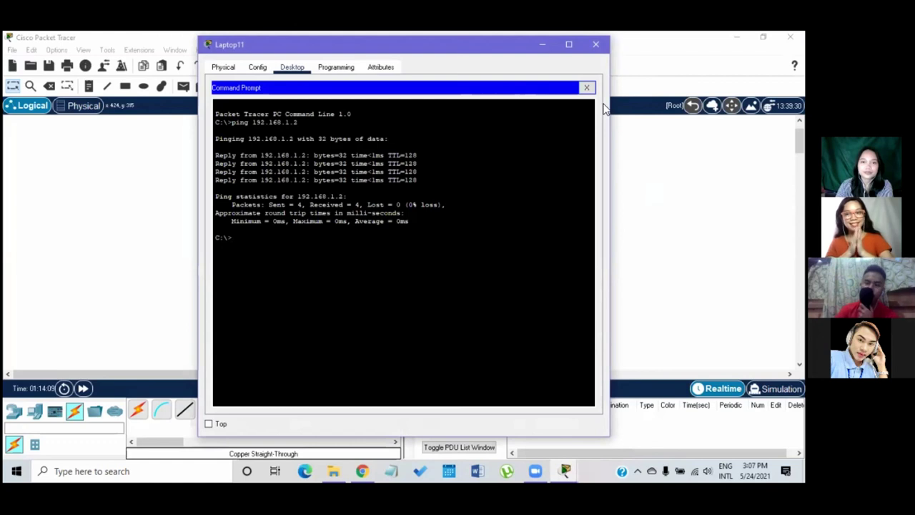
click(594, 49)
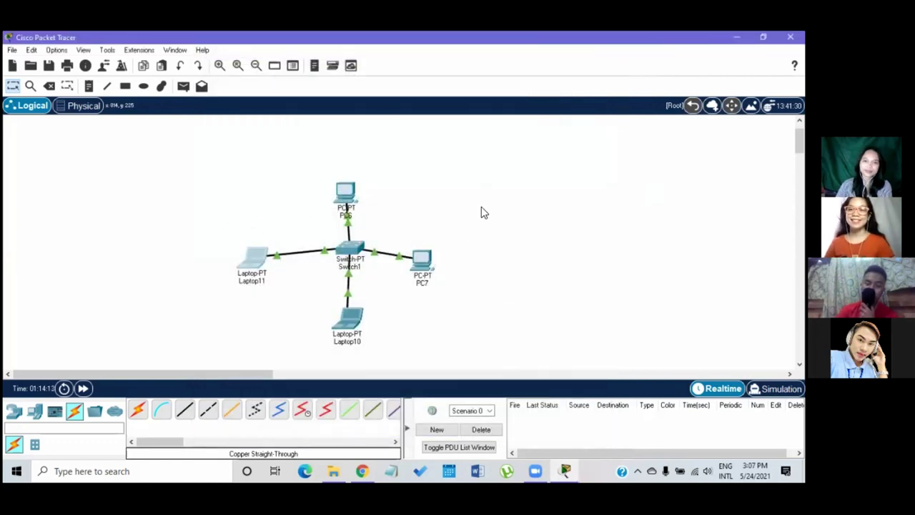